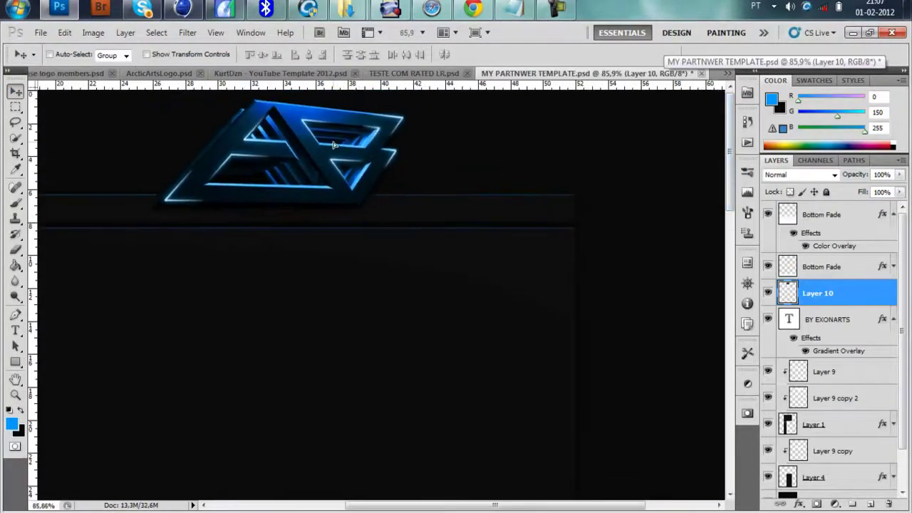
- Nudge the Layer 10 triangle logo up slightly and drag Layer 10 beneath Layer 4
{"action": "left_click_drag", "start_coordinate": [320, 195], "coordinate": [319, 179]}
{"action": "key", "text": "Return"}
{"action": "left_click_drag", "start_coordinate": [538, 505], "coordinate": [520, 505]}
{"action": "scroll", "coordinate": [833, 356], "scroll_direction": "down", "scroll_amount": 1}
{"action": "left_click_drag", "start_coordinate": [884, 405], "coordinate": [895, 406]}
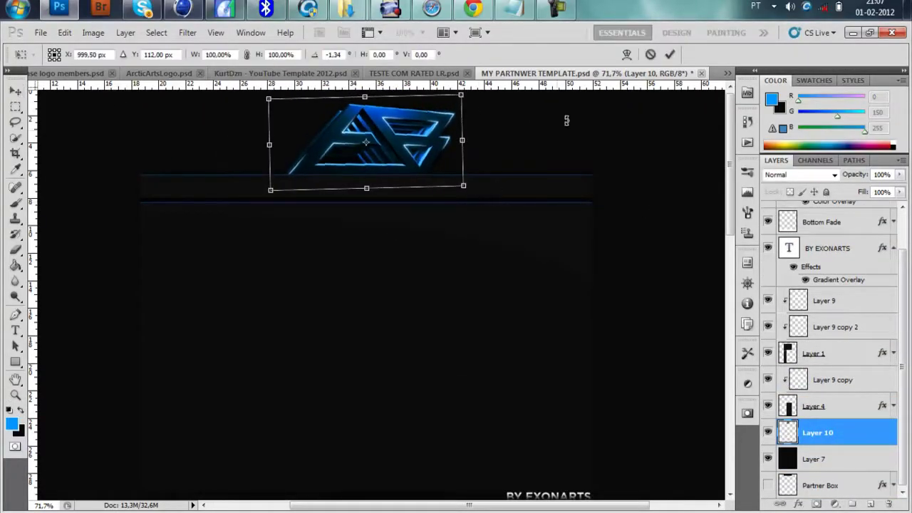
{"action": "key", "text": "z"}
{"action": "right_click", "coordinate": [142, 9]}
- Browse the GFX texture folders, previewing a nebula image in GFX Pack jayfx
{"action": "left_click", "coordinate": [92, 295]}
{"action": "right_click", "coordinate": [142, 8]}
{"action": "left_click", "coordinate": [222, 8]}
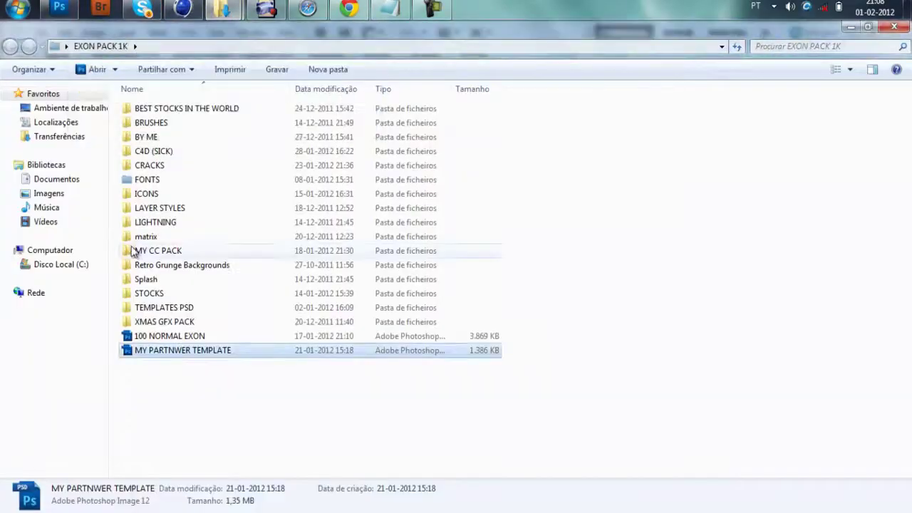
{"action": "double_click", "coordinate": [435, 335]}
{"action": "double_click", "coordinate": [514, 249]}
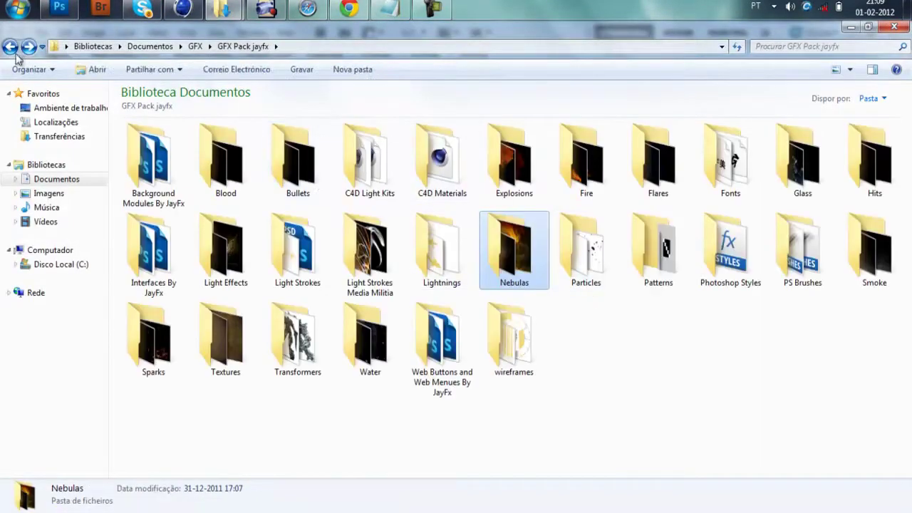
{"action": "left_click", "coordinate": [10, 46]}
- From RATED 2k GFX pack > Light, place nebula image 6 into the banner and commit it
{"action": "scroll", "coordinate": [331, 363], "scroll_direction": "down", "scroll_amount": 2}
{"action": "double_click", "coordinate": [651, 376]}
{"action": "double_click", "coordinate": [225, 161]}
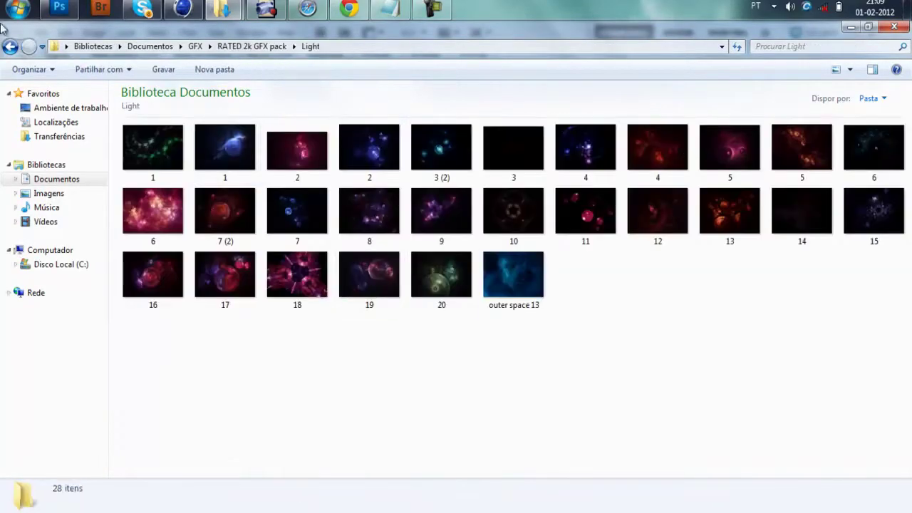
{"action": "key", "text": "BackSpace"}
{"action": "double_click", "coordinate": [225, 161]}
{"action": "mouse_move", "coordinate": [161, 209]}
{"action": "left_mouse_down"}
{"action": "mouse_move", "coordinate": [173, 24]}
{"action": "mouse_move", "coordinate": [614, 197]}
{"action": "mouse_move", "coordinate": [545, 350]}
{"action": "mouse_move", "coordinate": [626, 433]}
{"action": "left_mouse_up"}
{"action": "left_click", "coordinate": [669, 56]}
- Add an Overlay-blended Gradient Map over the nebula, duplicate it, and add Curves
{"action": "left_click", "coordinate": [834, 503]}
{"action": "left_click", "coordinate": [800, 174]}
{"action": "key", "text": "ctrl+j"}
{"action": "left_click", "coordinate": [724, 284]}
{"action": "left_click", "coordinate": [834, 504]}
- Add Gradient Map 2 with a darker gradient at 47% opacity
{"action": "left_click", "coordinate": [824, 480]}
{"action": "left_click", "coordinate": [725, 311]}
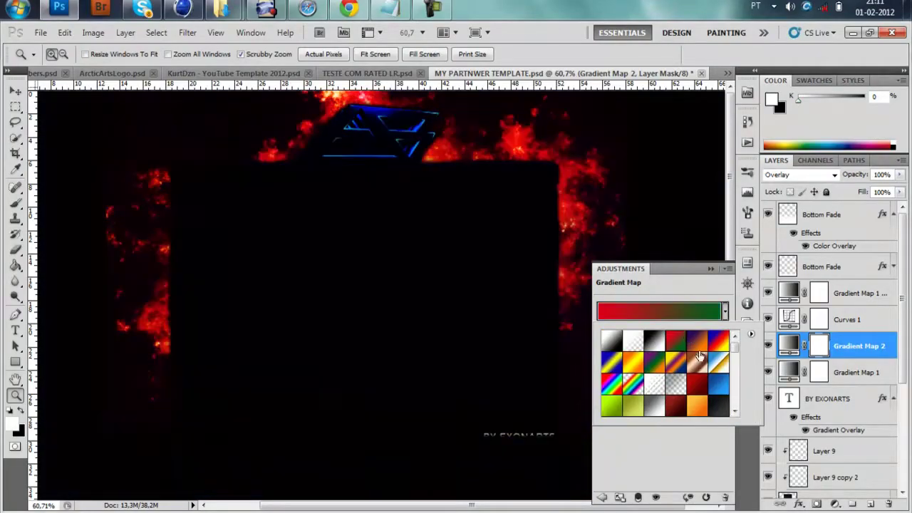
{"action": "left_click", "coordinate": [655, 347]}
{"action": "left_click_drag", "start_coordinate": [899, 174], "coordinate": [865, 192]}
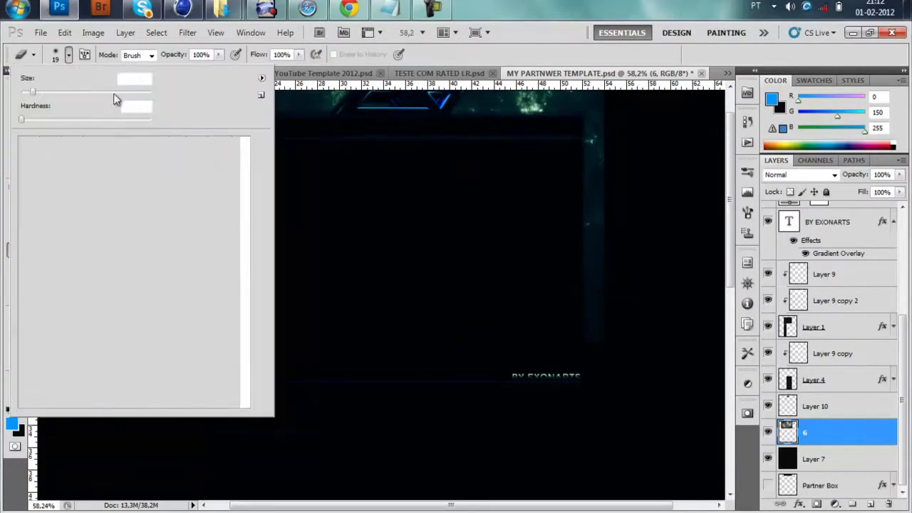
{"action": "scroll", "coordinate": [615, 301], "scroll_direction": "up", "scroll_amount": 2}
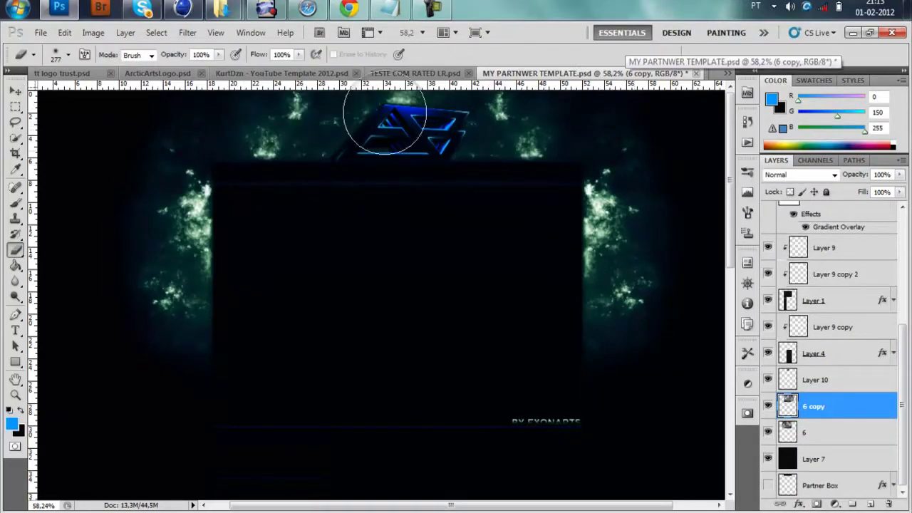
{"action": "key", "text": "z"}
{"action": "left_click_drag", "start_coordinate": [591, 146], "coordinate": [641, 147]}
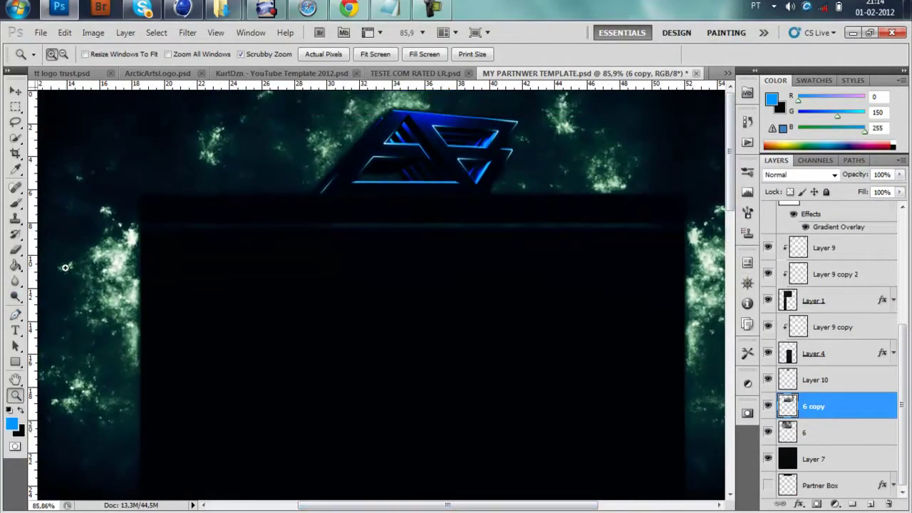
- Place light texture 1 in Screen blend mode beneath Layer 10
{"action": "left_click_drag", "start_coordinate": [408, 506], "coordinate": [449, 506]}
{"action": "left_click", "coordinate": [841, 386]}
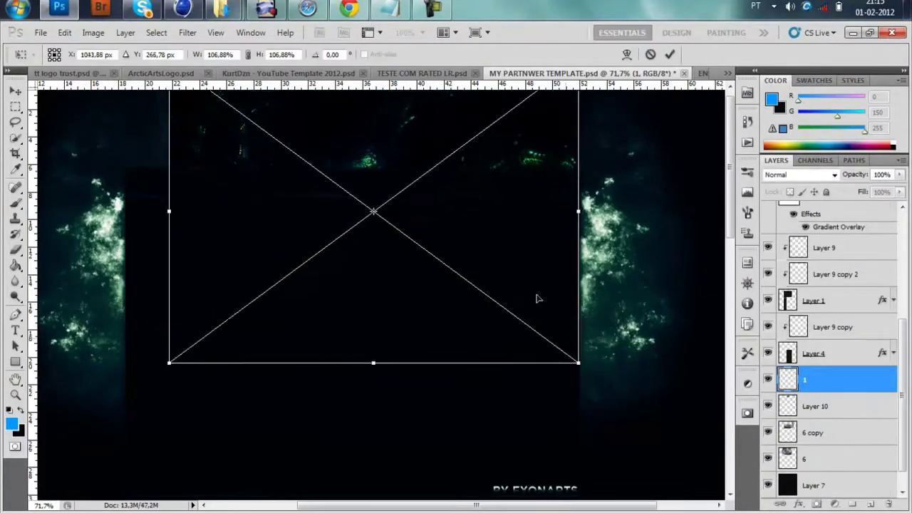
{"action": "key", "text": "Return"}
{"action": "left_click", "coordinate": [797, 175]}
{"action": "left_click", "coordinate": [783, 106]}
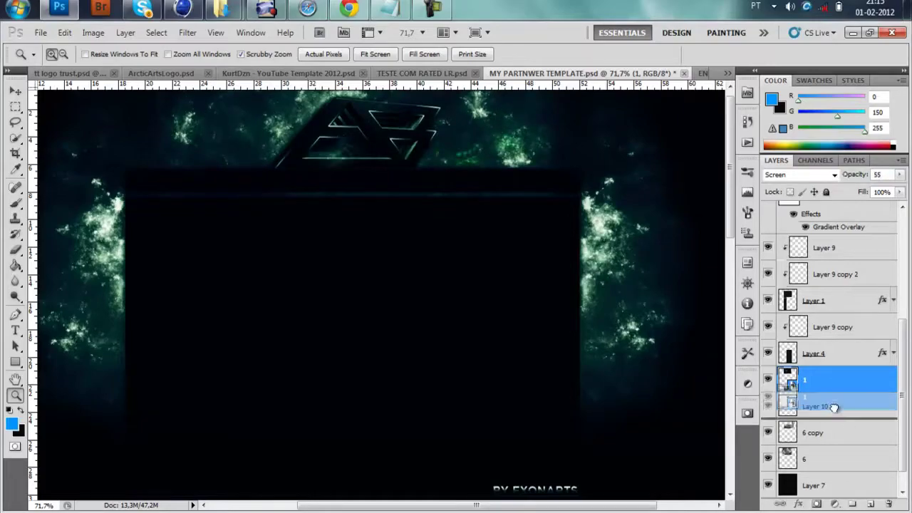
{"action": "left_click_drag", "start_coordinate": [834, 407], "coordinate": [834, 411]}
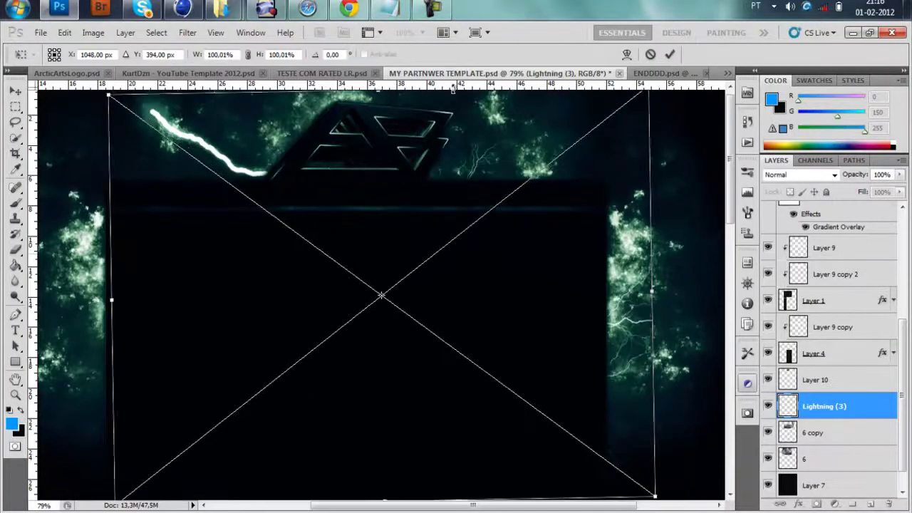
- Rotate the lightning to strike from the top and move Lightning (3) above Layer 10
{"action": "left_click_drag", "start_coordinate": [452, 89], "coordinate": [431, 147]}
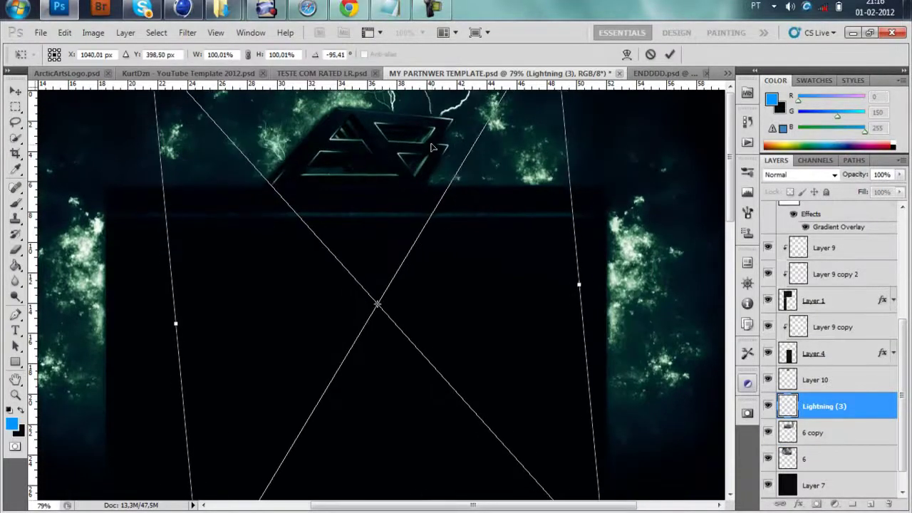
{"action": "key", "text": "ctrl+bracketright"}
{"action": "left_click_drag", "start_coordinate": [707, 334], "coordinate": [684, 334]}
{"action": "key", "text": "b"}
{"action": "left_click", "coordinate": [449, 225]}
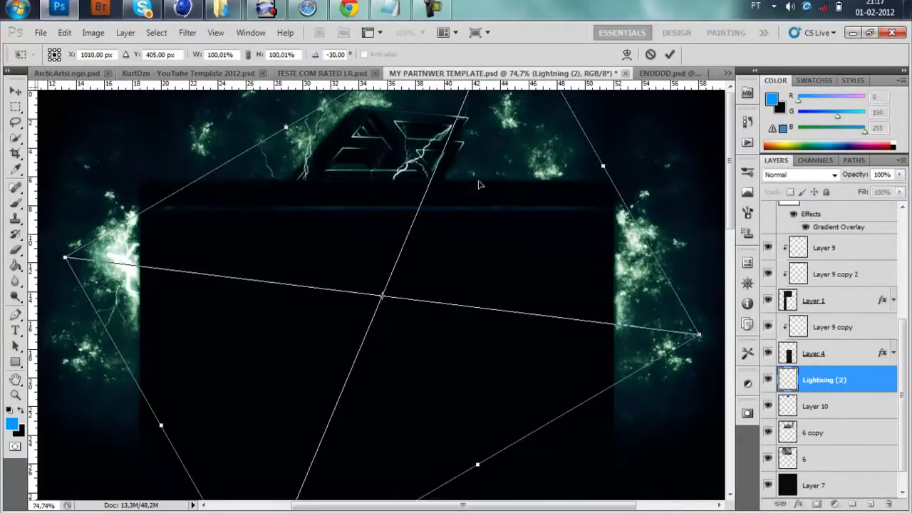
{"action": "key", "text": "Escape"}
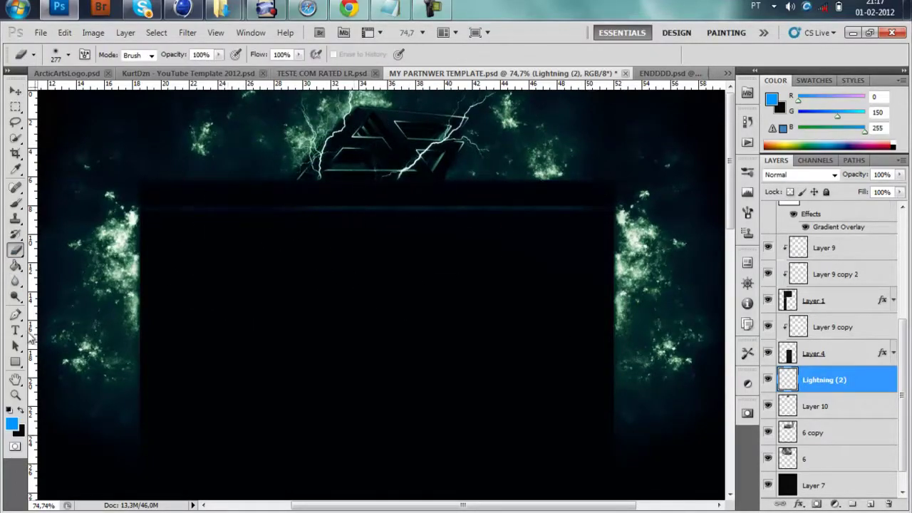
- Zoom in to inspect the lightning around the triangle logo
{"action": "scroll", "coordinate": [377, 141], "scroll_direction": "down", "scroll_amount": 3}
{"action": "key", "text": "z"}
{"action": "left_click_drag", "start_coordinate": [377, 140], "coordinate": [131, 134]}
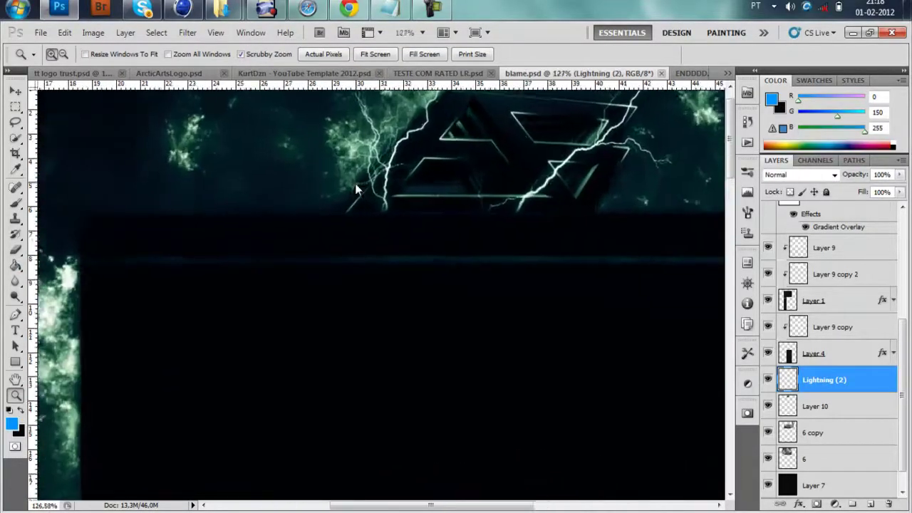
{"action": "scroll", "coordinate": [416, 248], "scroll_direction": "down", "scroll_amount": 3}
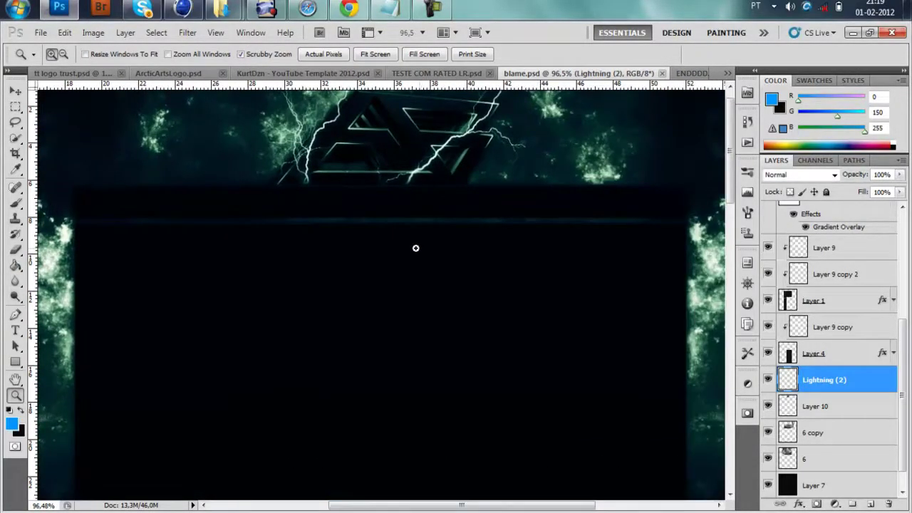
{"action": "key", "text": "p"}
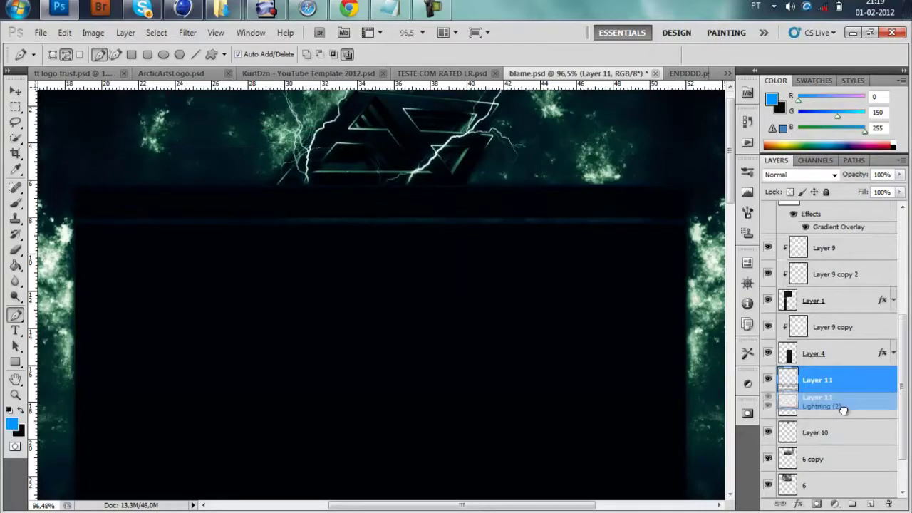
- Close the parallelogram bar path and fill it on Layer 11
{"action": "left_click", "coordinate": [484, 142]}
{"action": "left_click", "coordinate": [481, 126]}
{"action": "right_click", "coordinate": [525, 136]}
{"action": "left_click", "coordinate": [549, 216]}
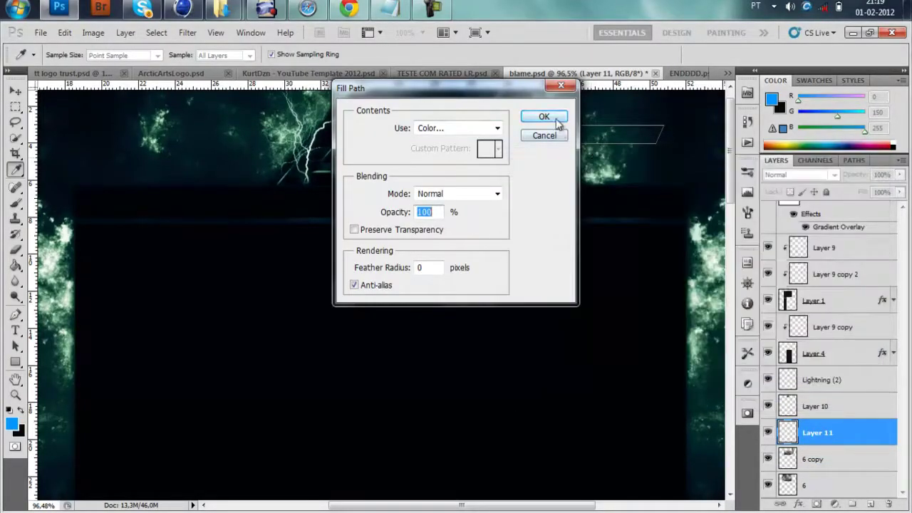
{"action": "left_click", "coordinate": [539, 116]}
- Set the bar's Bevel highlight and shadow colours in Layer 11's styles
{"action": "right_click", "coordinate": [838, 431]}
{"action": "double_click", "coordinate": [861, 431]}
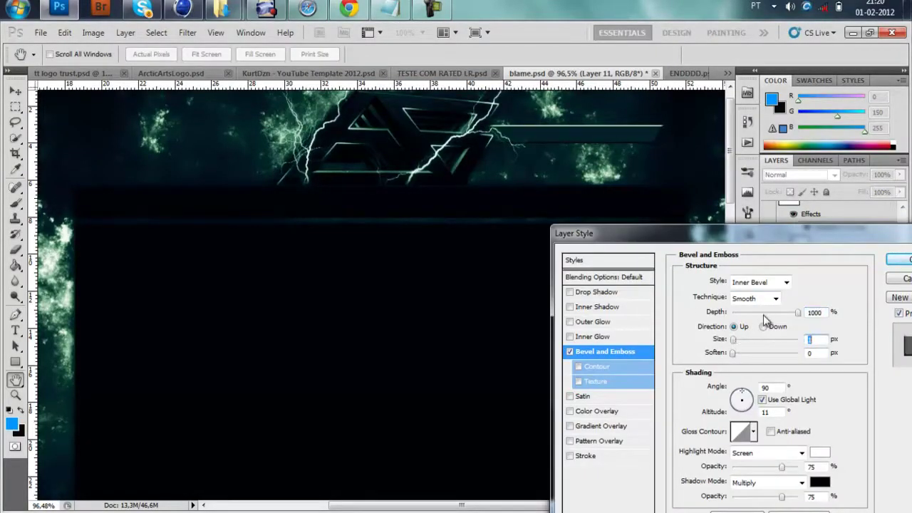
{"action": "left_click", "coordinate": [819, 452]}
{"action": "left_click", "coordinate": [830, 182]}
{"action": "left_click", "coordinate": [819, 482]}
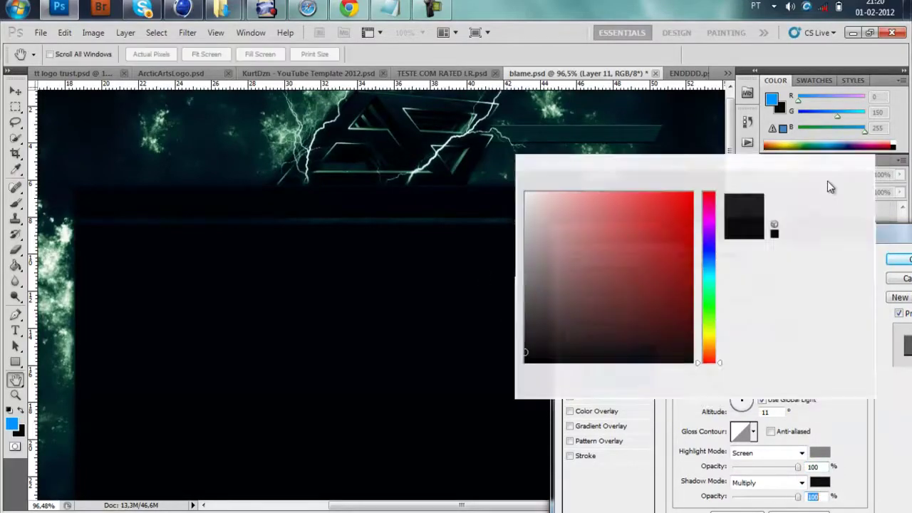
{"action": "left_click", "coordinate": [831, 182]}
- Add a Drop Shadow, an Overlay Inner Shadow and a Gradient Overlay to the bar
{"action": "left_click", "coordinate": [597, 291]}
{"action": "left_click", "coordinate": [762, 282]}
{"action": "left_click", "coordinate": [762, 144]}
{"action": "left_click", "coordinate": [597, 306]}
{"action": "left_click", "coordinate": [762, 282]}
{"action": "left_click", "coordinate": [762, 163]}
{"action": "left_click", "coordinate": [600, 425]}
{"action": "left_click", "coordinate": [762, 282]}
- Duplicate the styled bar and flip the copy horizontally for the opposite side
{"action": "left_click", "coordinate": [762, 171]}
{"action": "left_click", "coordinate": [897, 259]}
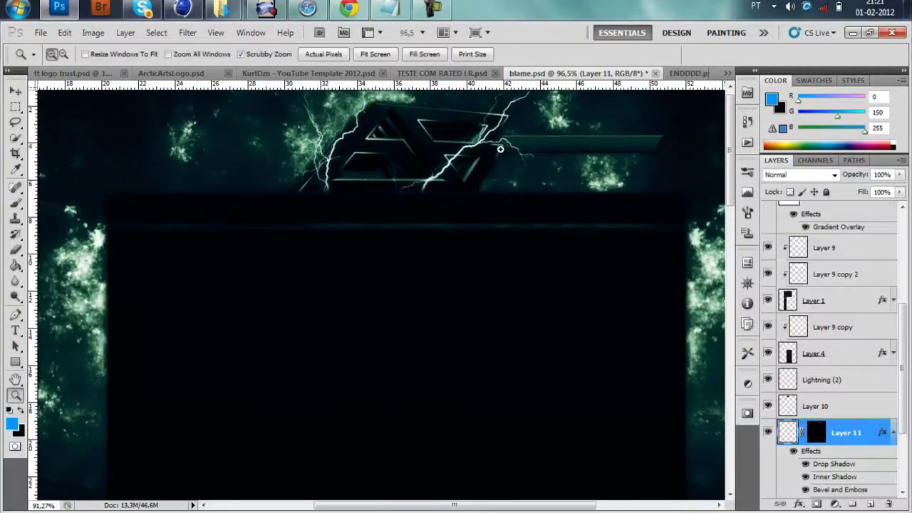
{"action": "key", "text": "ctrl+t"}
{"action": "right_click", "coordinate": [507, 148]}
{"action": "scroll", "coordinate": [466, 454], "scroll_direction": "right", "scroll_amount": 3}
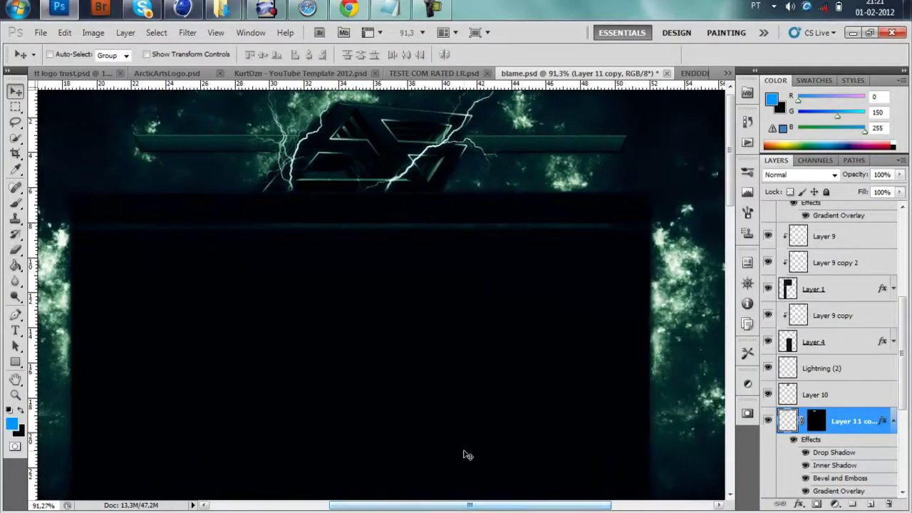
{"action": "key", "text": "t"}
{"action": "left_click_drag", "start_coordinate": [83, 105], "coordinate": [258, 186]}
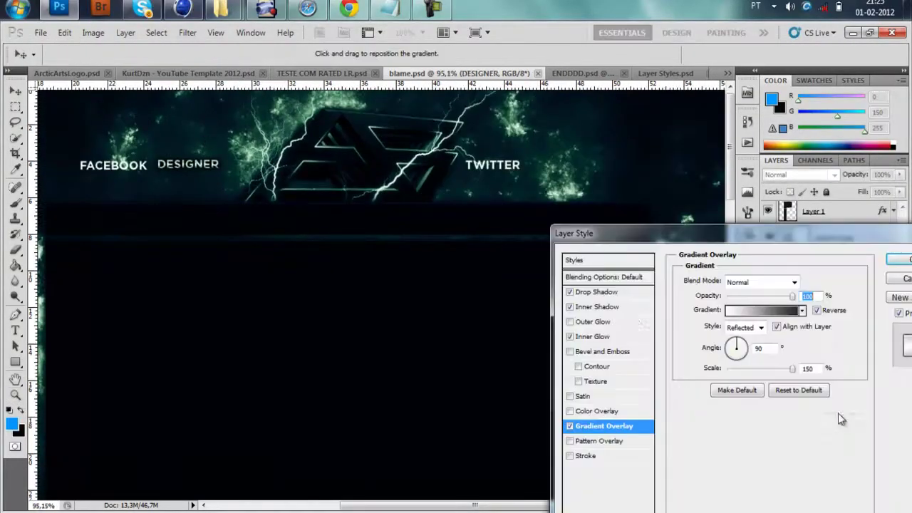
- Check the labels' Inner Glow and Gradient Overlay, then select TWITCH.TV, TWITTER and FACEBOOK
{"action": "left_click", "coordinate": [602, 336]}
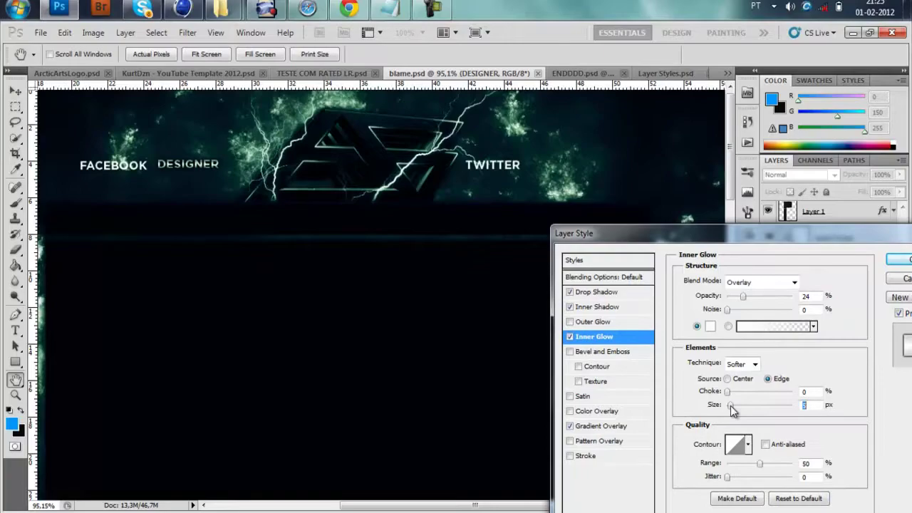
{"action": "left_click", "coordinate": [604, 425]}
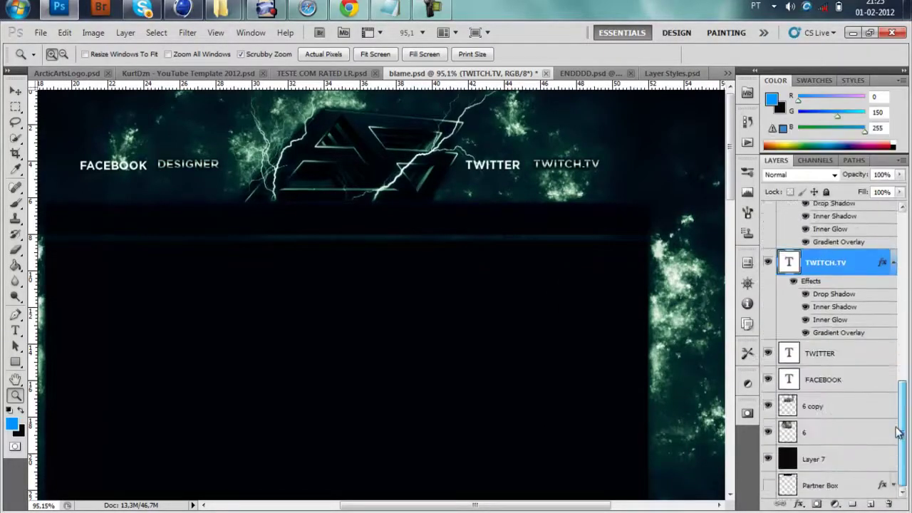
{"action": "left_click", "coordinate": [843, 330], "text": "shift"}
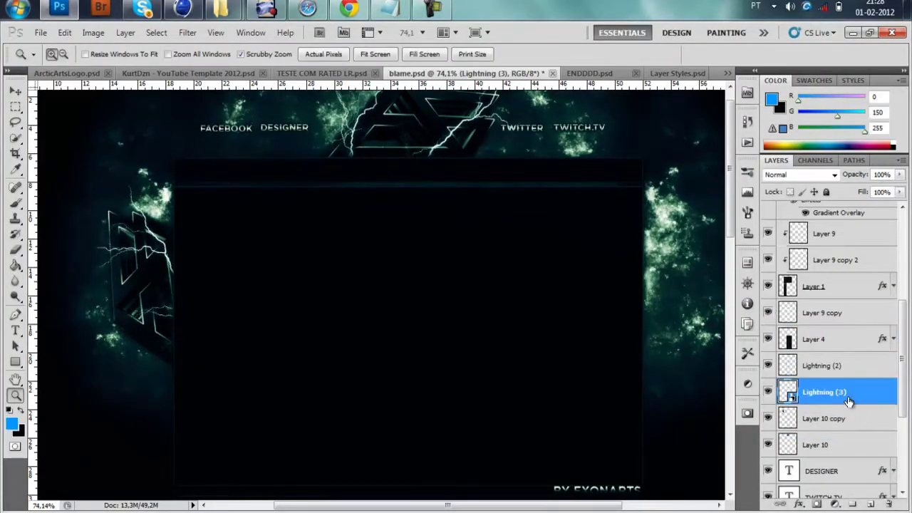
- Duplicate Lightning (3) and Layer 10 copy and move the copy to the right side
{"action": "left_click", "coordinate": [826, 418], "text": "shift"}
{"action": "key", "text": "ctrl+j"}
{"action": "key", "text": "ctrl+t"}
{"action": "left_click_drag", "start_coordinate": [166, 253], "coordinate": [618, 282]}
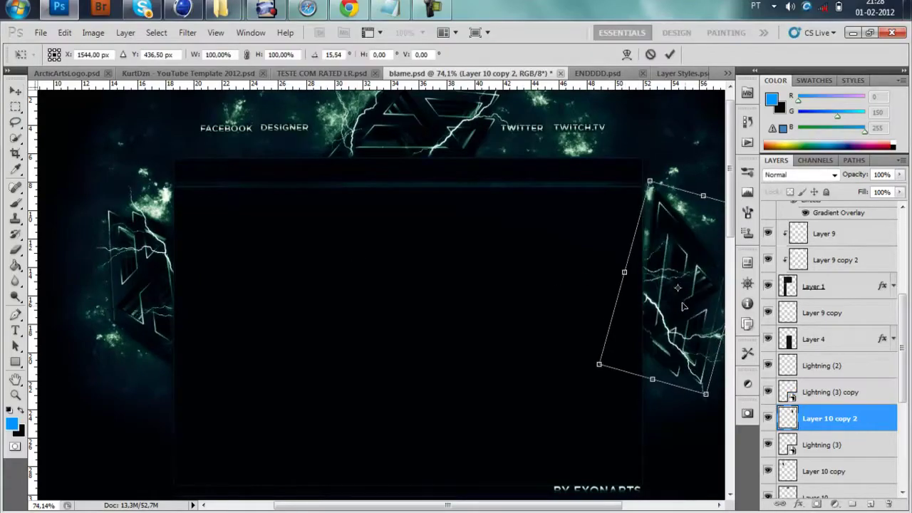
{"action": "left_click_drag", "start_coordinate": [271, 231], "coordinate": [430, 267]}
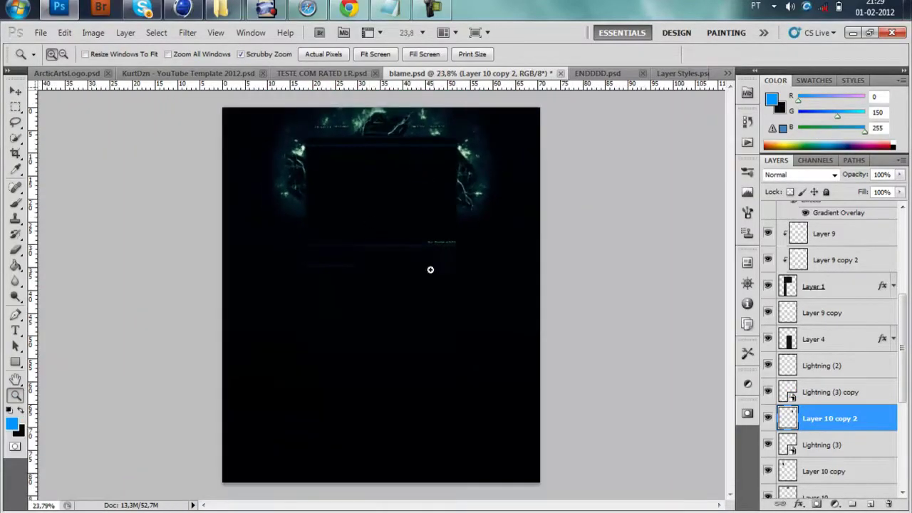
- Adjust Layer 1's Stroke, Drop Shadow and overlay colour layer styles
{"action": "left_click", "coordinate": [819, 286]}
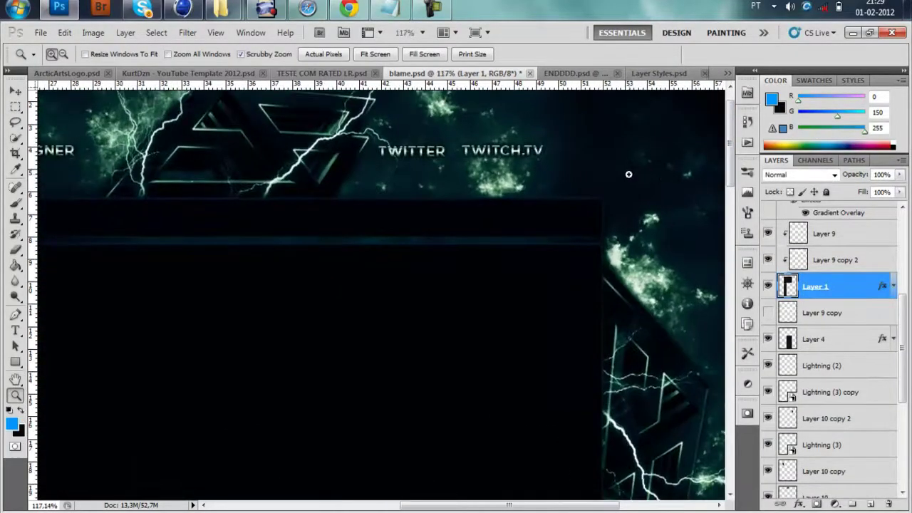
{"action": "mouse_move", "coordinate": [629, 173]}
{"action": "left_mouse_down"}
{"action": "mouse_move", "coordinate": [577, 291]}
{"action": "mouse_move", "coordinate": [542, 291]}
{"action": "left_mouse_up"}
{"action": "double_click", "coordinate": [882, 286]}
{"action": "left_click", "coordinate": [585, 455]}
{"action": "left_click", "coordinate": [719, 346]}
{"action": "left_click", "coordinate": [832, 181]}
{"action": "left_click", "coordinate": [596, 292]}
{"action": "left_click", "coordinate": [597, 411]}
{"action": "left_click", "coordinate": [812, 282]}
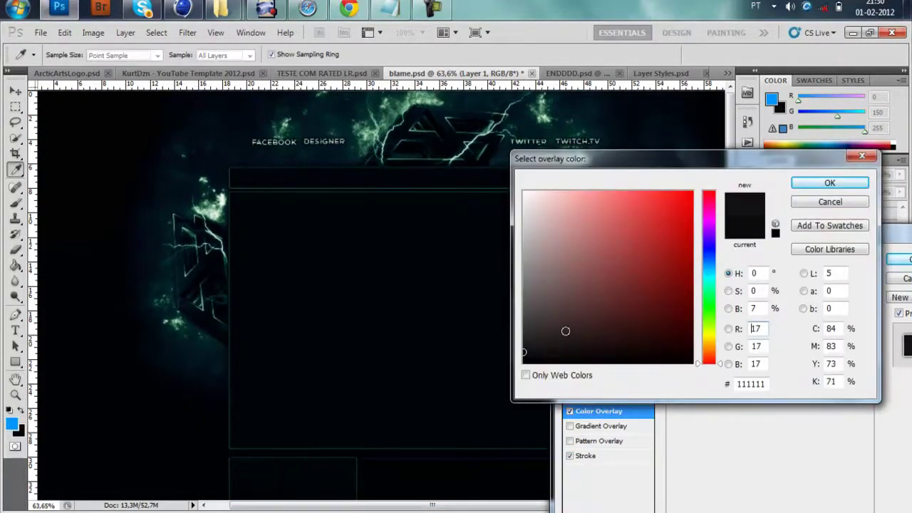
{"action": "right_click", "coordinate": [815, 339]}
{"action": "left_click", "coordinate": [41, 32]}
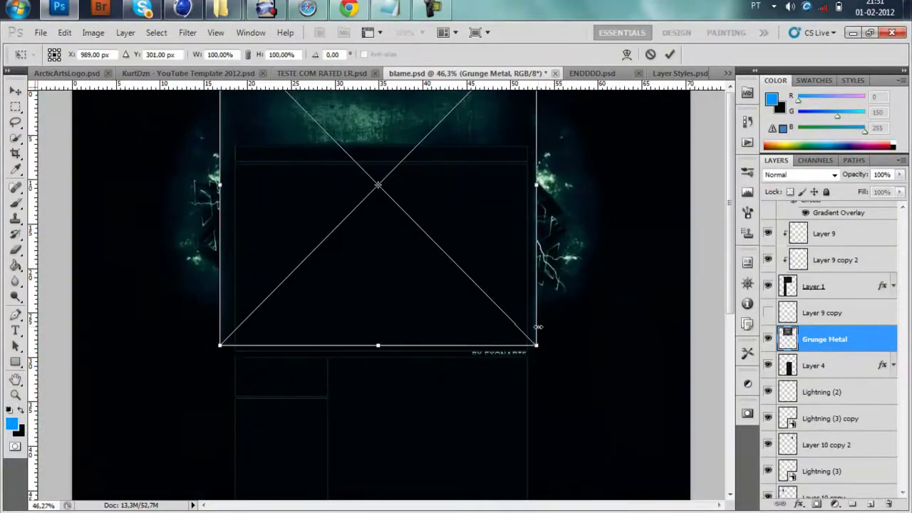
- Set the Grunge Metal texture to Overlay at 41% opacity
{"action": "key", "text": "Return"}
{"action": "left_click_drag", "start_coordinate": [899, 175], "coordinate": [862, 193]}
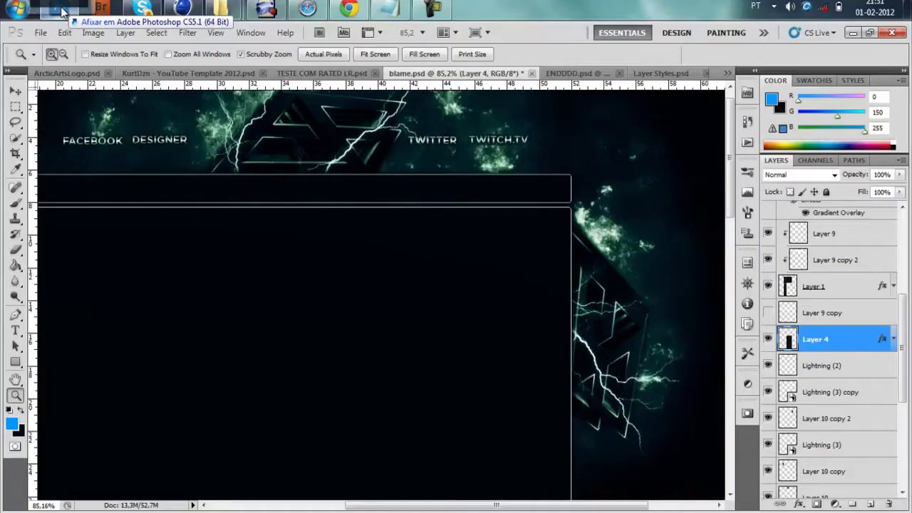
{"action": "key", "text": "Return"}
- Place space texture 4-11, desaturate it and blend it in Screen mode
{"action": "left_click", "coordinate": [397, 244]}
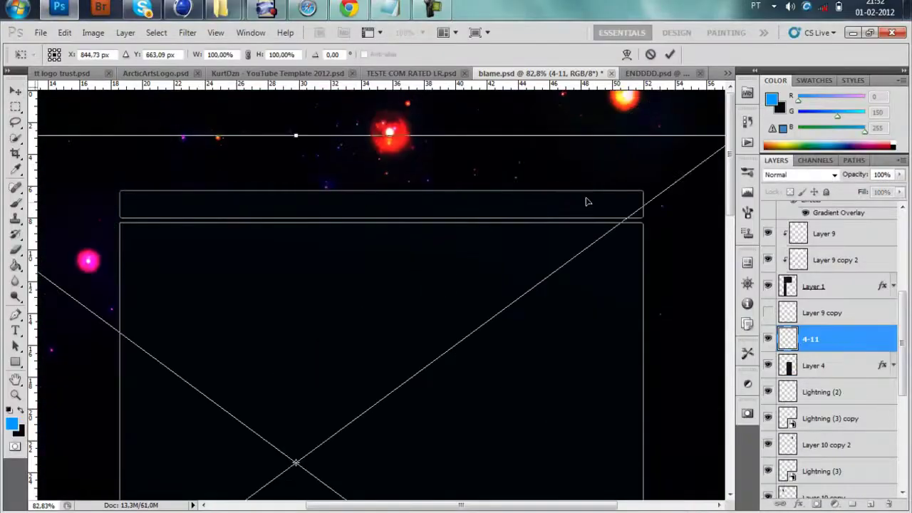
{"action": "left_click", "coordinate": [669, 54]}
{"action": "left_click", "coordinate": [92, 33]}
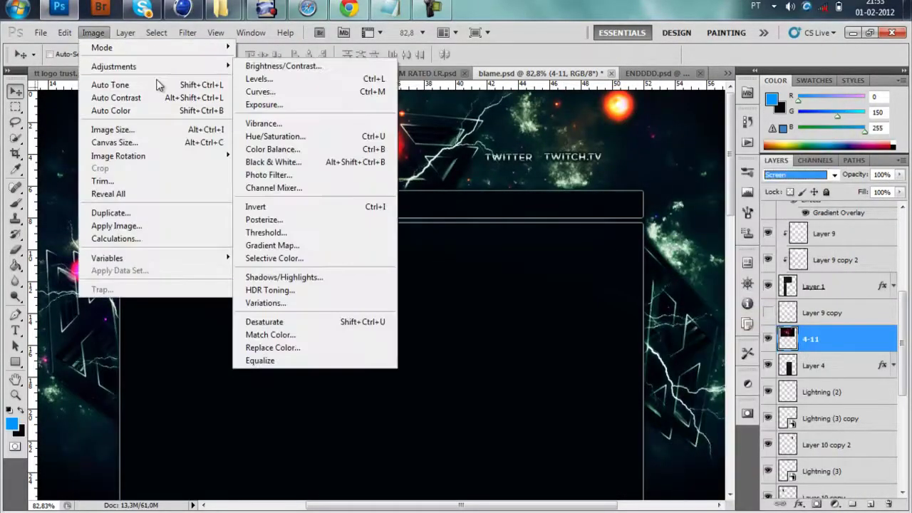
{"action": "key", "text": "Escape"}
{"action": "key", "text": "alt+shift+s"}
{"action": "scroll", "coordinate": [380, 213], "scroll_direction": "down", "scroll_amount": 1}
{"action": "key", "text": "b"}
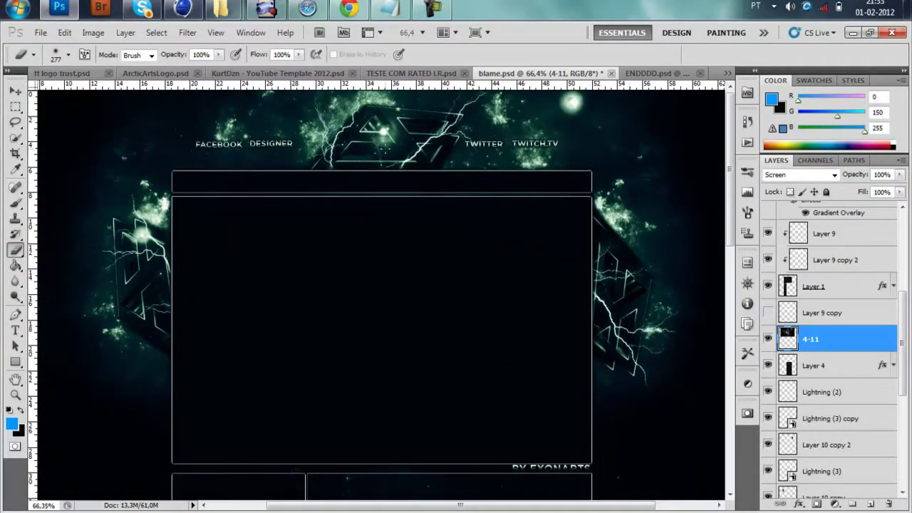
- Move 4-11 below Layer 10 and touch it up with the eraser and brush
{"action": "key", "text": "z"}
{"action": "left_click_drag", "start_coordinate": [374, 116], "coordinate": [420, 127]}
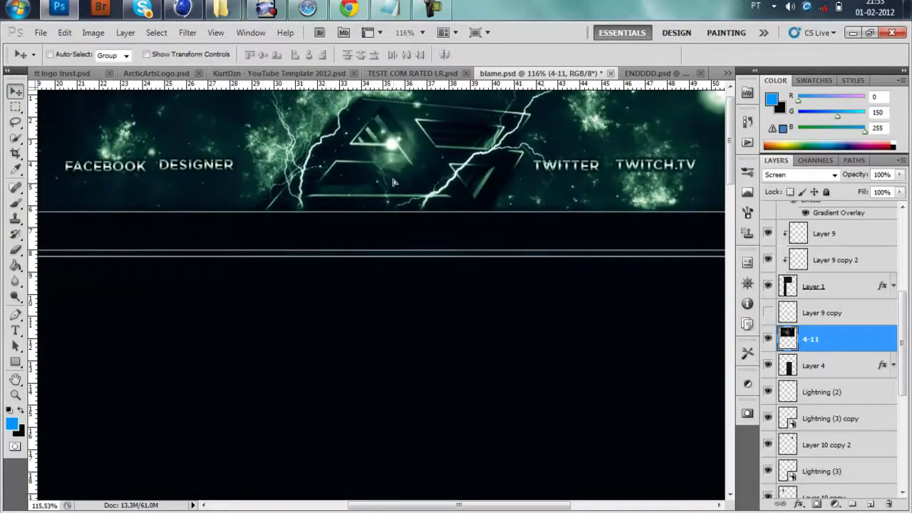
{"action": "left_click_drag", "start_coordinate": [860, 457], "coordinate": [862, 475]}
{"action": "scroll", "coordinate": [392, 134], "scroll_direction": "down", "scroll_amount": 2}
{"action": "left_click", "coordinate": [840, 442], "text": "shift"}
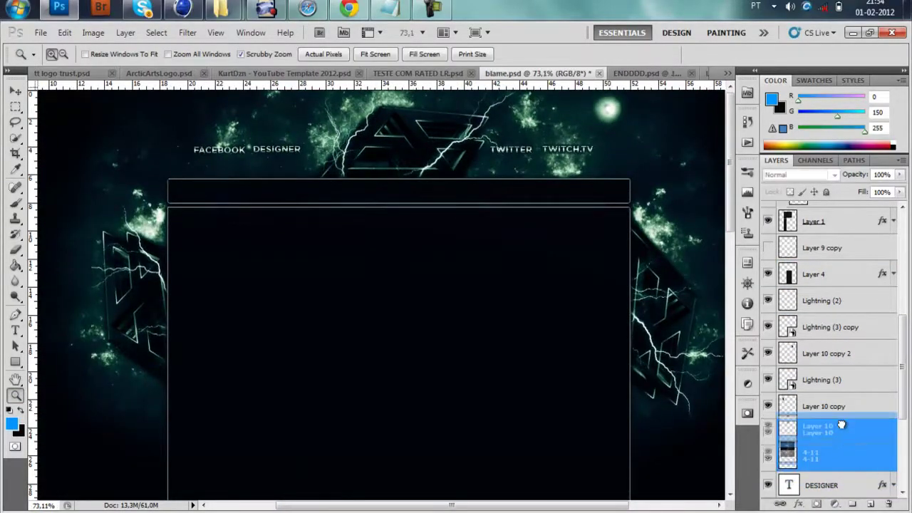
{"action": "key", "text": "e"}
{"action": "left_click", "coordinate": [143, 238]}
{"action": "key", "text": "Return"}
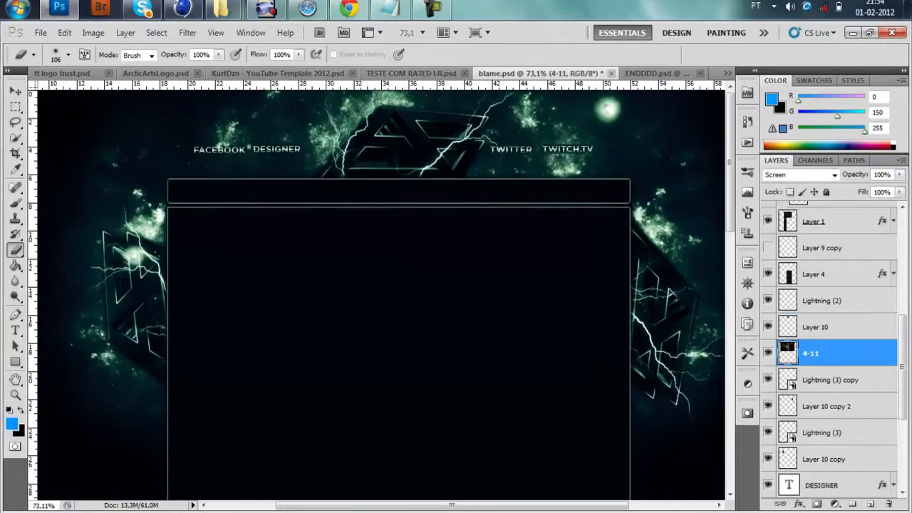
{"action": "key", "text": "b"}
{"action": "scroll", "coordinate": [547, 167], "scroll_direction": "down", "scroll_amount": 2}
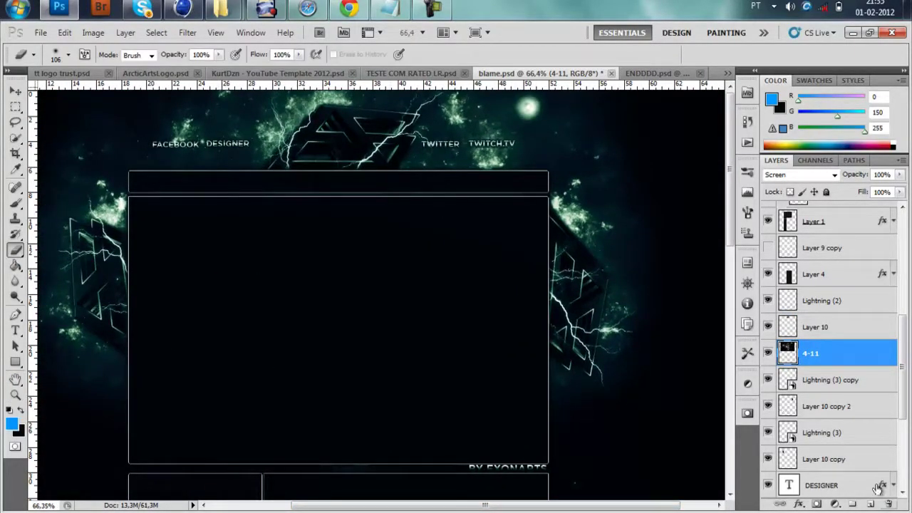
- Place cosmos5_0003 from GFX > RATED 2k GFX pack > STOCKS into the template
{"action": "left_click", "coordinate": [222, 8]}
{"action": "left_click", "coordinate": [150, 46]}
{"action": "double_click", "coordinate": [781, 193]}
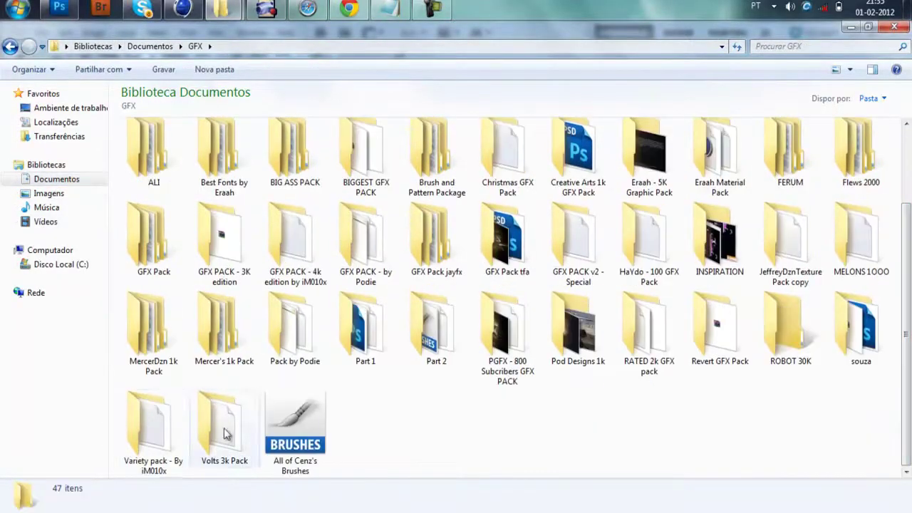
{"action": "double_click", "coordinate": [649, 204]}
{"action": "double_click", "coordinate": [874, 160]}
{"action": "scroll", "coordinate": [499, 285], "scroll_direction": "down", "scroll_amount": 2}
{"action": "double_click", "coordinate": [153, 256]}
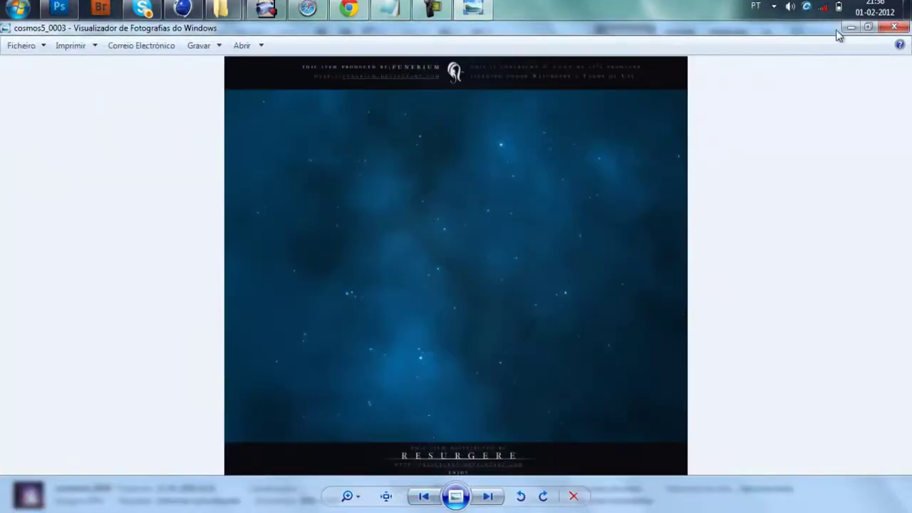
{"action": "left_click", "coordinate": [77, 14]}
{"action": "left_click_drag", "start_coordinate": [77, 14], "coordinate": [621, 218]}
- Move cosmos5_0003 below Lightning (2), make it black and white, and blend it in Screen
{"action": "left_click_drag", "start_coordinate": [844, 306], "coordinate": [844, 321]}
{"action": "left_click", "coordinate": [64, 32]}
{"action": "right_click", "coordinate": [843, 326]}
{"action": "key", "text": "ctrl+alt+shift+b"}
{"action": "key", "text": "Return"}
{"action": "key", "text": "alt+shift+s"}
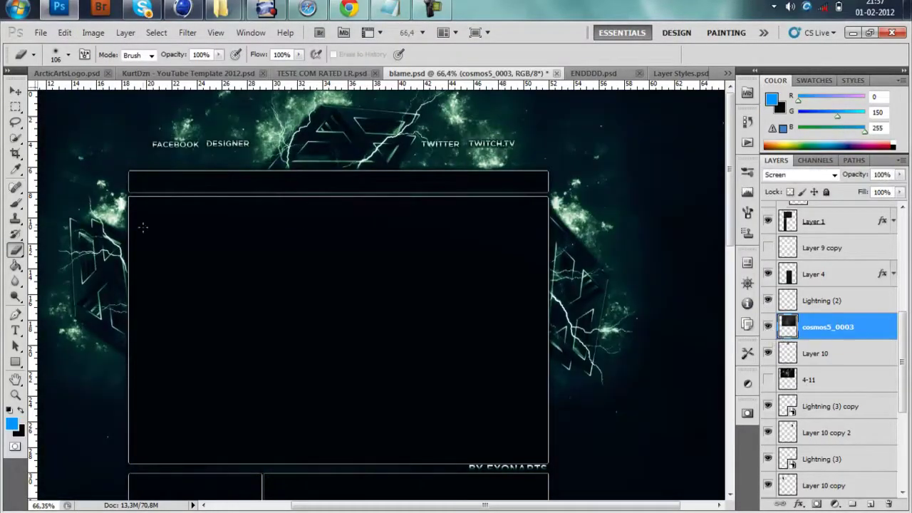
- Zoom and pan around the template, ending zoomed in on its right side
{"action": "key", "text": "z"}
{"action": "scroll", "coordinate": [130, 424], "scroll_direction": "down", "scroll_amount": 5}
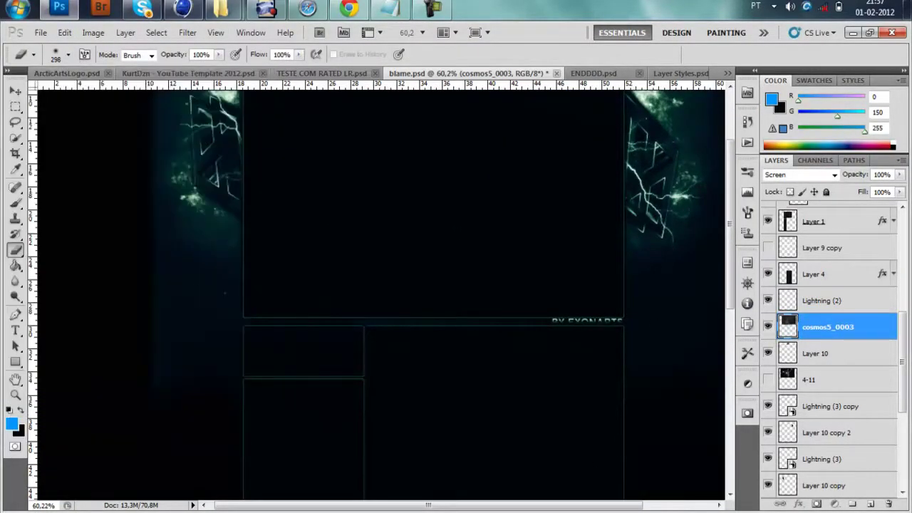
{"action": "scroll", "coordinate": [178, 429], "scroll_direction": "right", "scroll_amount": 3}
{"action": "scroll", "coordinate": [136, 293], "scroll_direction": "left", "scroll_amount": 3}
{"action": "scroll", "coordinate": [139, 223], "scroll_direction": "up", "scroll_amount": 3}
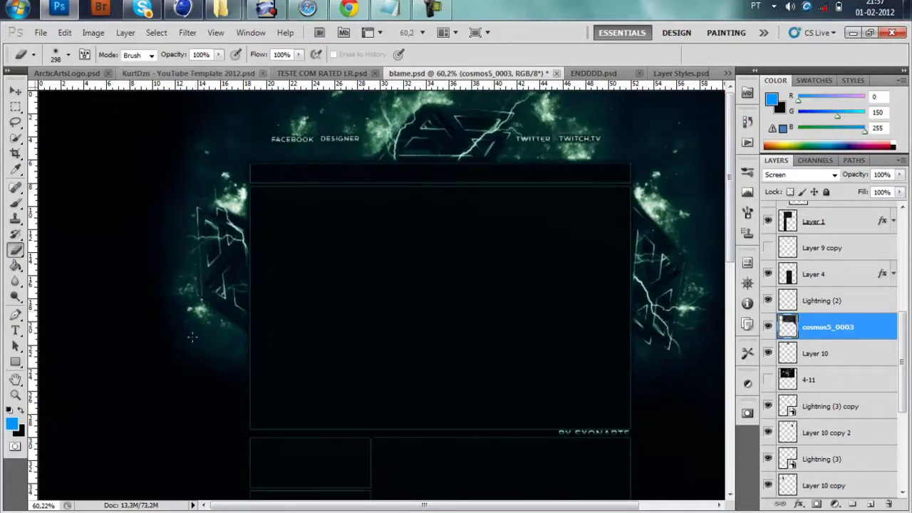
{"action": "scroll", "coordinate": [191, 337], "scroll_direction": "down", "scroll_amount": 3}
{"action": "scroll", "coordinate": [621, 433], "scroll_direction": "right", "scroll_amount": 3}
{"action": "scroll", "coordinate": [626, 229], "scroll_direction": "up", "scroll_amount": 3}
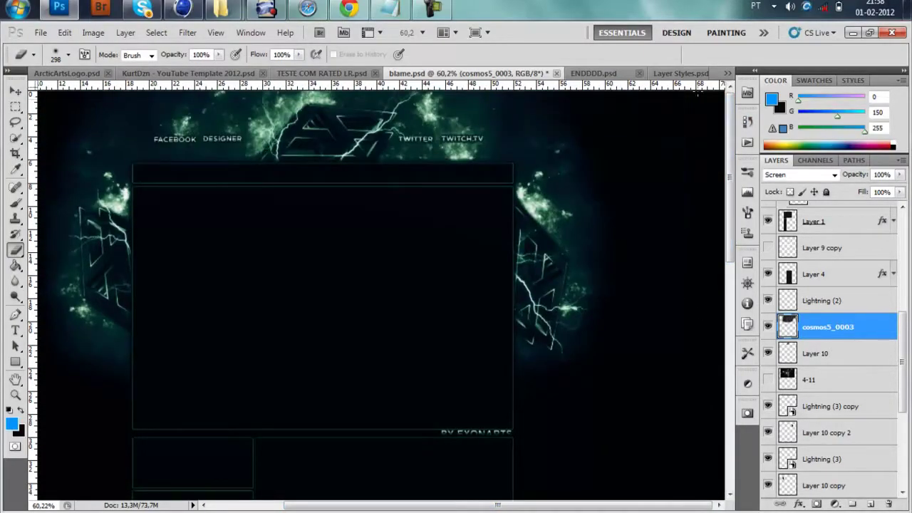
{"action": "left_click_drag", "start_coordinate": [74, 162], "coordinate": [411, 246]}
- Dab once with the Brush tool, then bring up Save for Web & Devices
{"action": "key", "text": "b"}
{"action": "mouse_move", "coordinate": [470, 505]}
{"action": "left_mouse_down"}
{"action": "mouse_move", "coordinate": [539, 505]}
{"action": "mouse_move", "coordinate": [470, 505]}
{"action": "left_mouse_up"}
{"action": "left_click", "coordinate": [40, 32]}
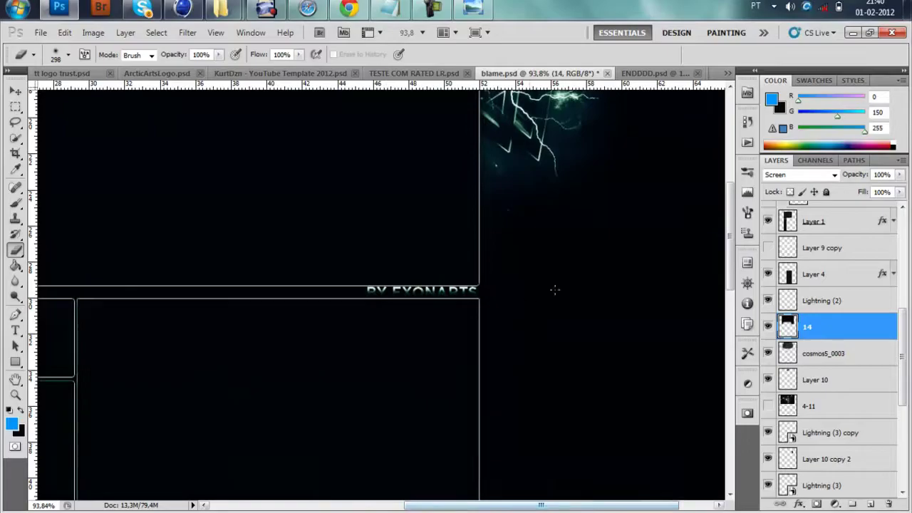
{"action": "left_click", "coordinate": [40, 32]}
- Preview a PNG-24 web export, cancel it, and return to the GFX folder in Explorer
{"action": "left_click", "coordinate": [106, 264]}
{"action": "left_click", "coordinate": [542, 69]}
{"action": "left_click", "coordinate": [541, 106]}
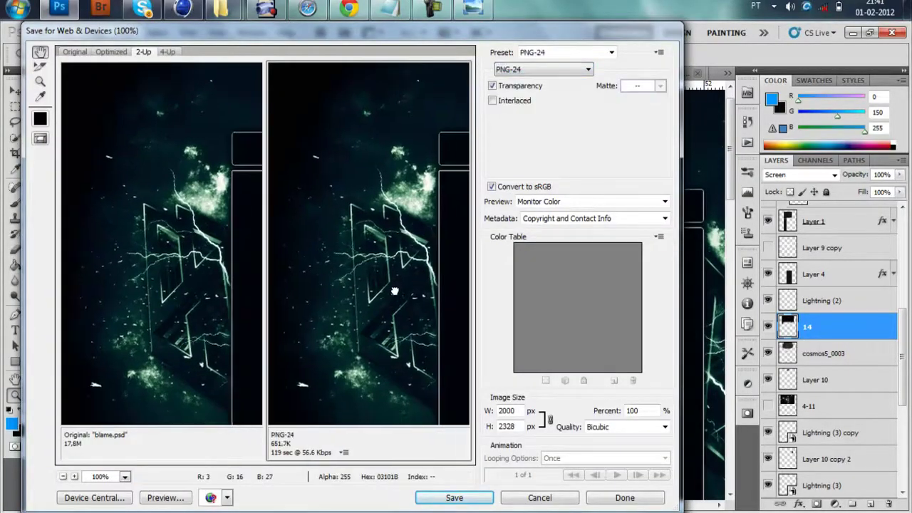
{"action": "left_click", "coordinate": [539, 497]}
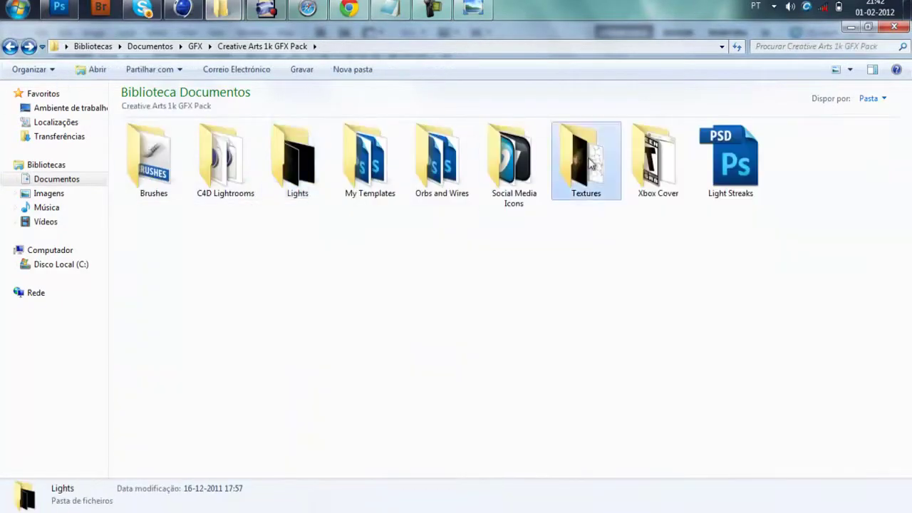
{"action": "left_click", "coordinate": [590, 163]}
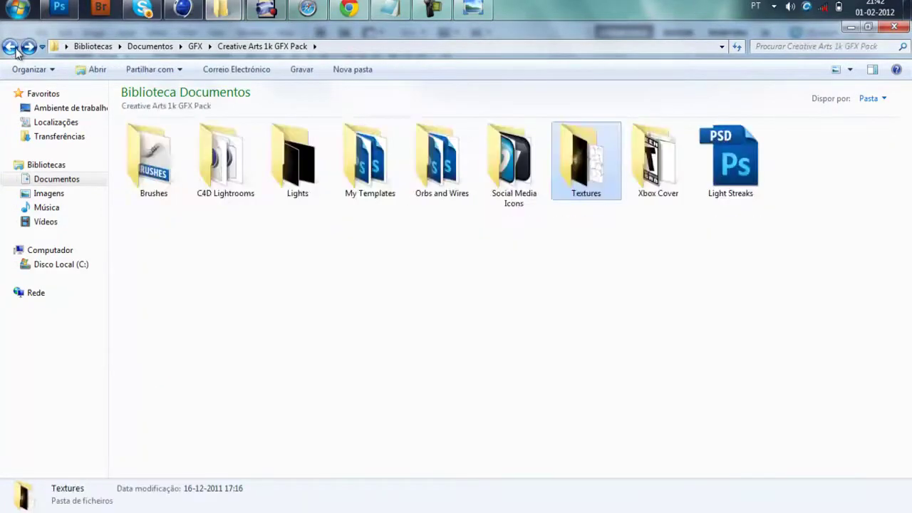
- Open GFX PACK - by Podie and its Lights subfolder in Explorer
{"action": "key", "text": "BackSpace"}
{"action": "key", "text": "p"}
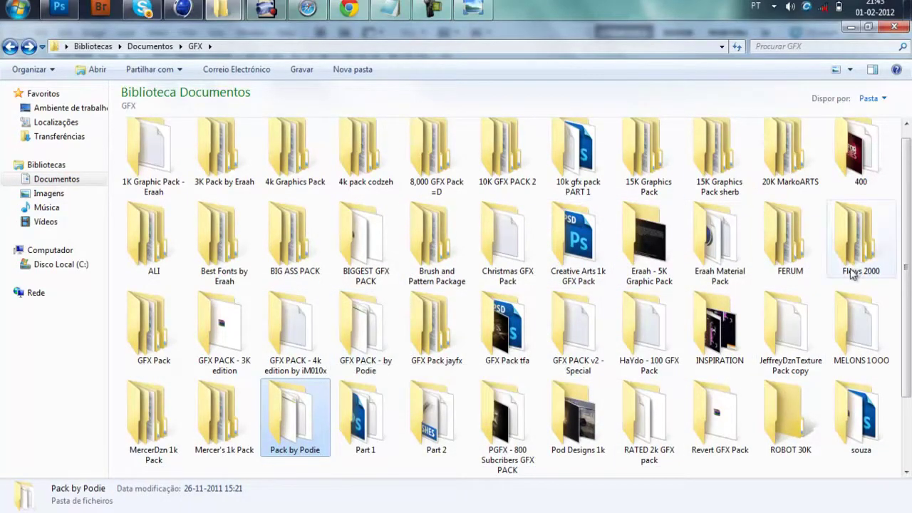
{"action": "double_click", "coordinate": [365, 327]}
{"action": "double_click", "coordinate": [442, 154]}
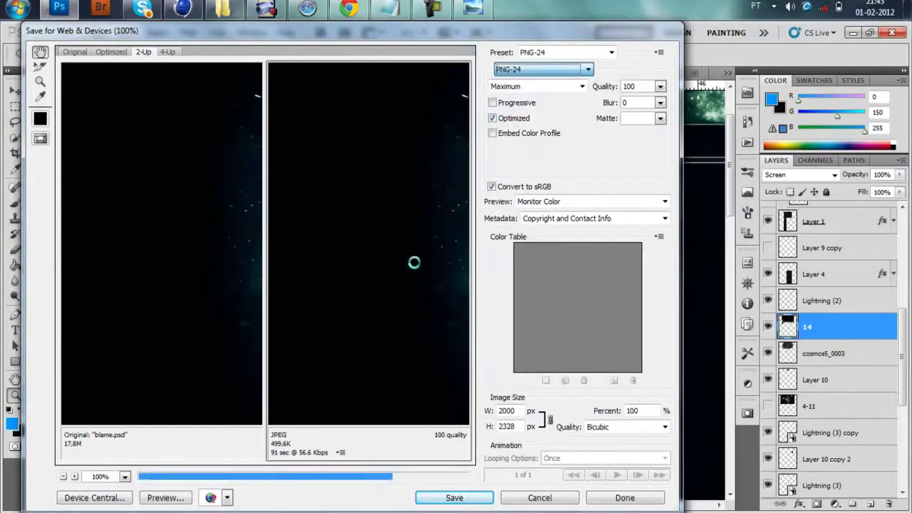
{"action": "mouse_move", "coordinate": [411, 261]}
{"action": "left_mouse_down"}
{"action": "mouse_move", "coordinate": [254, 385]}
{"action": "mouse_move", "coordinate": [128, 95]}
{"action": "left_mouse_up"}
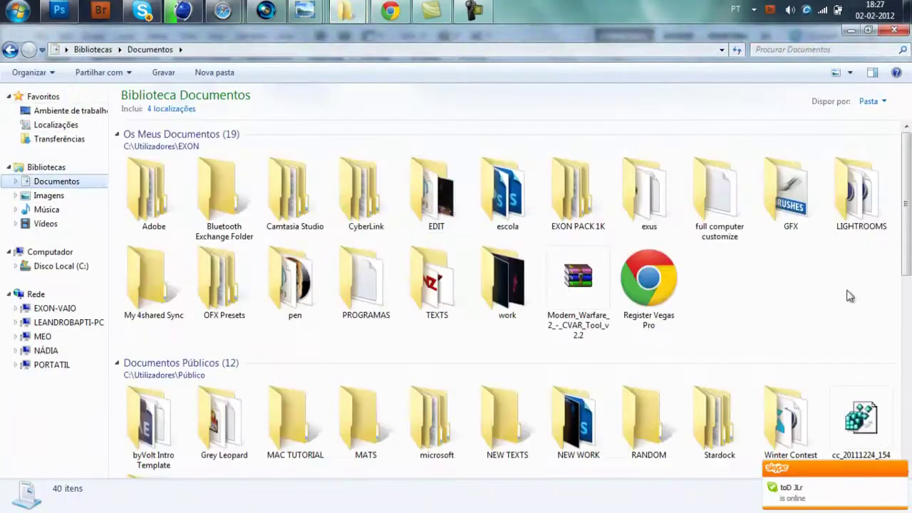
- Open the GFX folder and its RATED 2k GFX pack, then switch to the Skype chat
{"action": "double_click", "coordinate": [787, 188]}
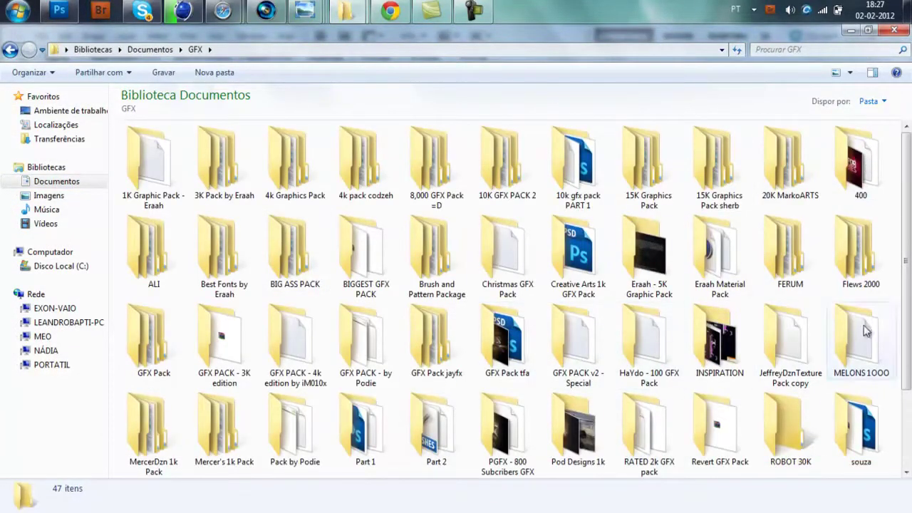
{"action": "scroll", "coordinate": [865, 331], "scroll_direction": "down", "scroll_amount": 2}
{"action": "double_click", "coordinate": [641, 334]}
{"action": "left_click", "coordinate": [390, 10]}
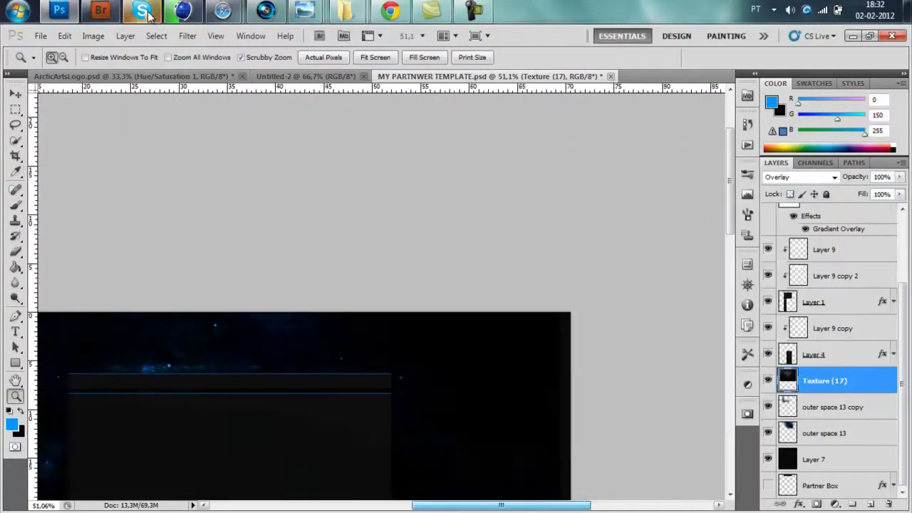
{"action": "left_click", "coordinate": [144, 13]}
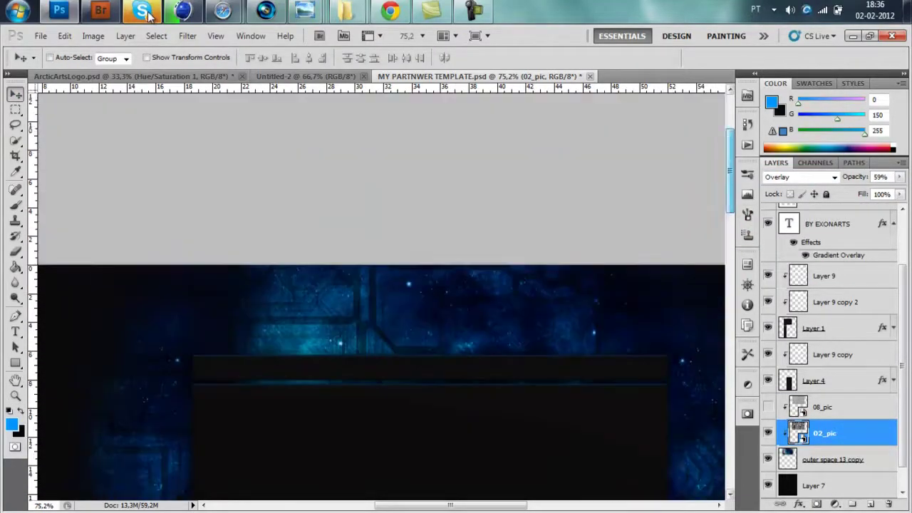
- Bring the Skype chat window to the front
{"action": "left_click", "coordinate": [146, 12]}
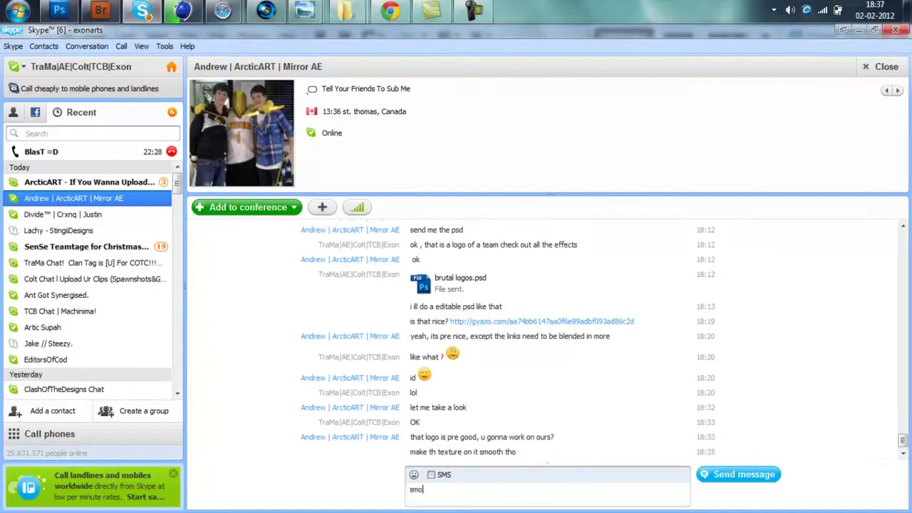
- Send the chat replies 'oth , what do you mean' and 'minutes render im sure'
{"action": "type", "text": "oth , what do you mean"}
{"action": "key", "text": "Return"}
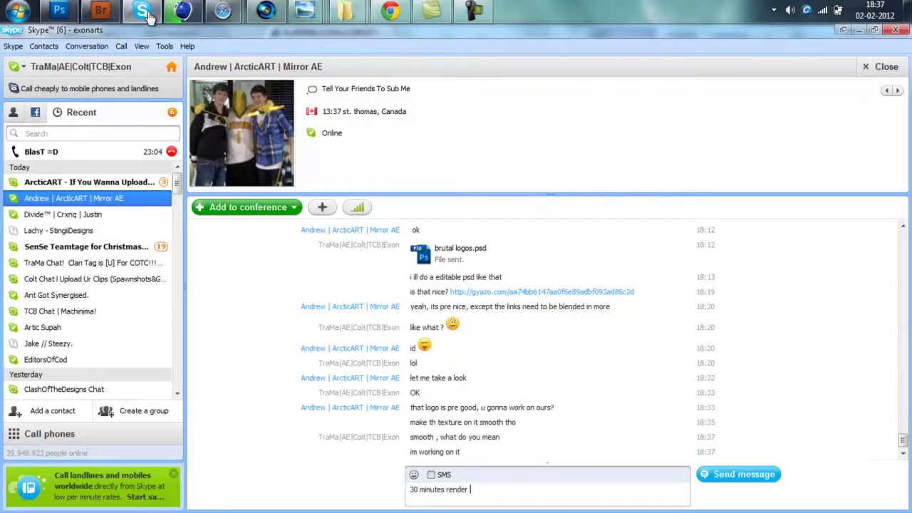
{"action": "type", "text": "minutes render im sure"}
{"action": "key", "text": "Return"}
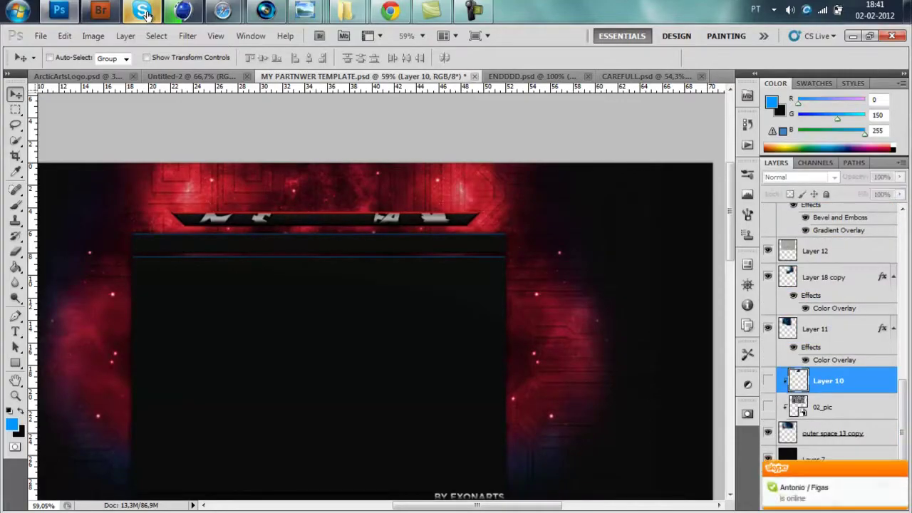
- Glance at Skype, then save the Photoshop template as blamepsd.psd
{"action": "left_click", "coordinate": [146, 14]}
{"action": "left_click", "coordinate": [145, 15]}
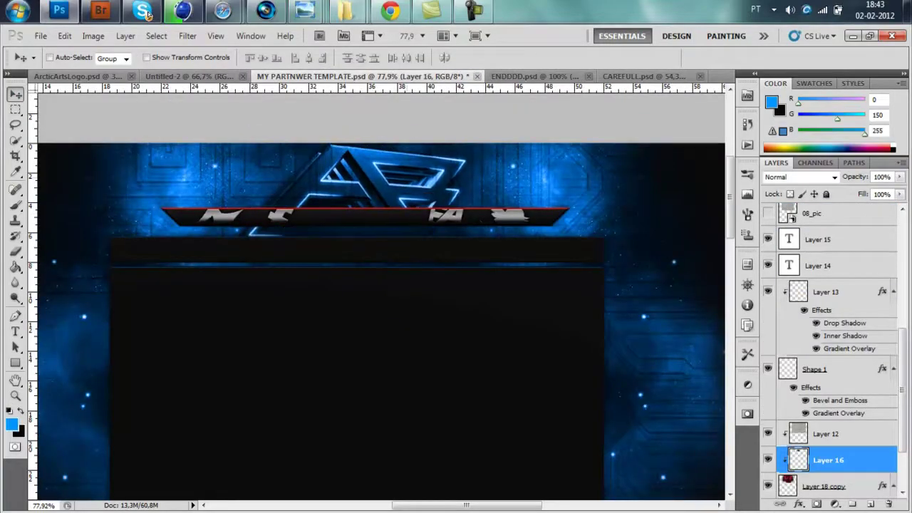
{"action": "type", "text": "d"}
{"action": "key", "text": "Return"}
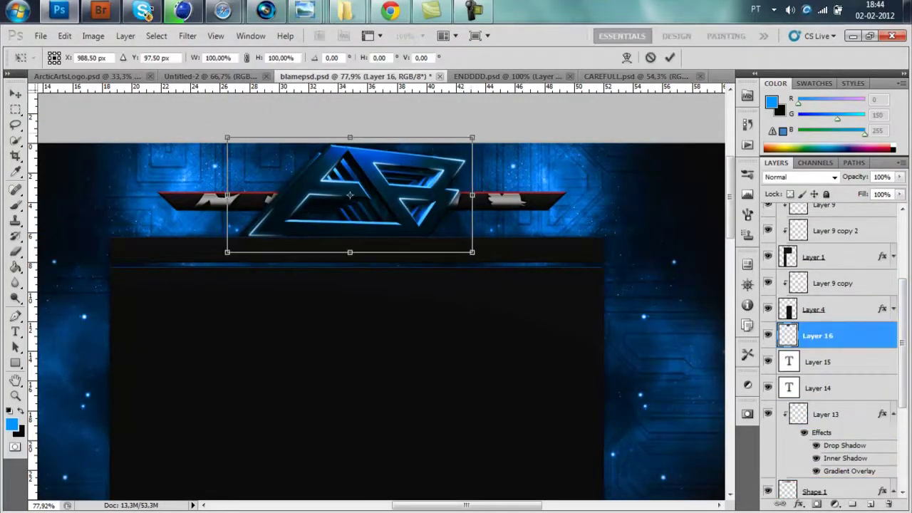
- Check the Skype chat twice, returning to the Photoshop template each time
{"action": "left_click", "coordinate": [147, 15]}
{"action": "left_click", "coordinate": [146, 14]}
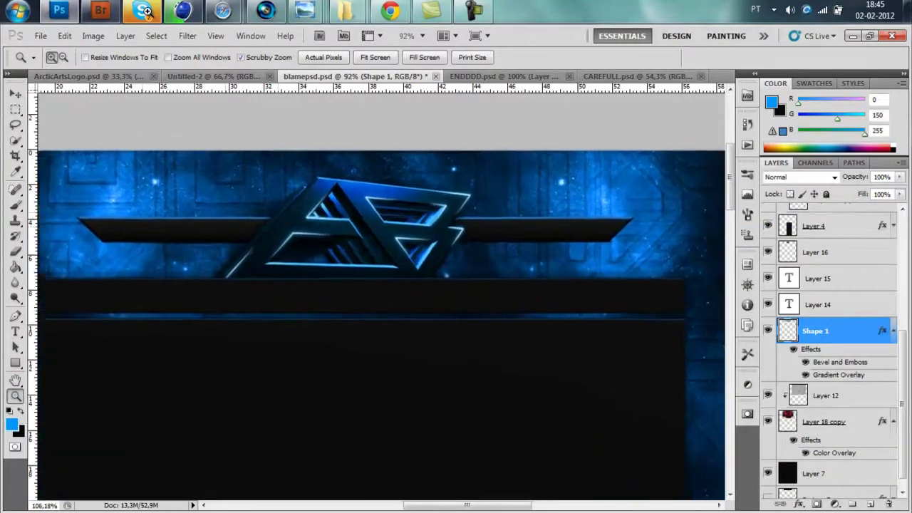
{"action": "left_click", "coordinate": [145, 13]}
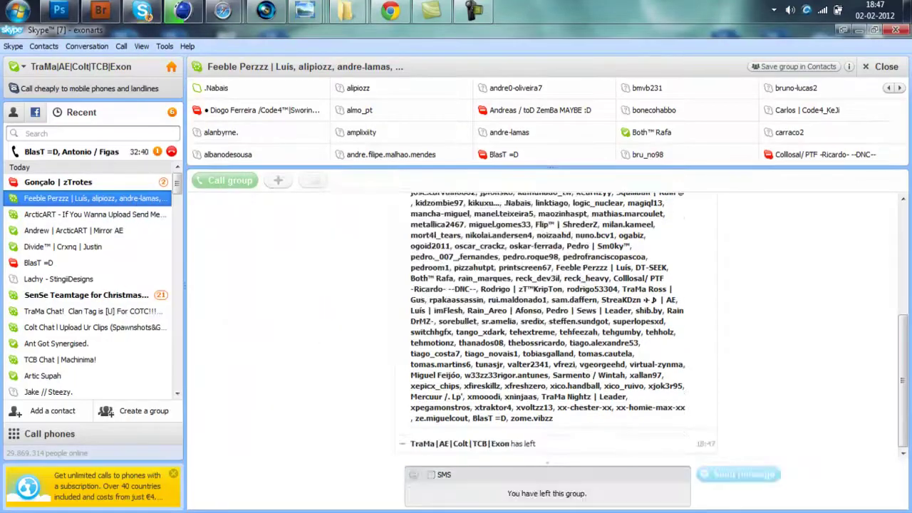
{"action": "left_click", "coordinate": [144, 12]}
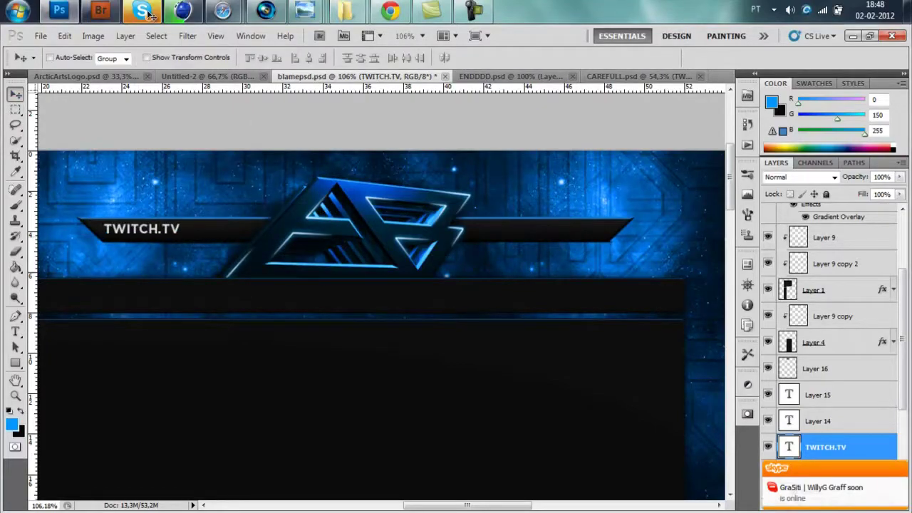
- Duplicate the TWITCH.TV text layer and zoom in on the banner text
{"action": "key", "text": "ctrl+j"}
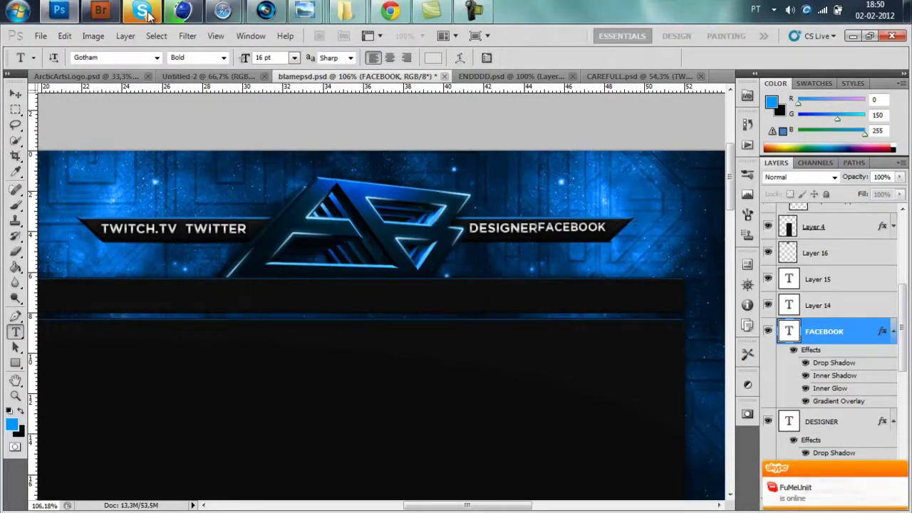
{"action": "key", "text": "z"}
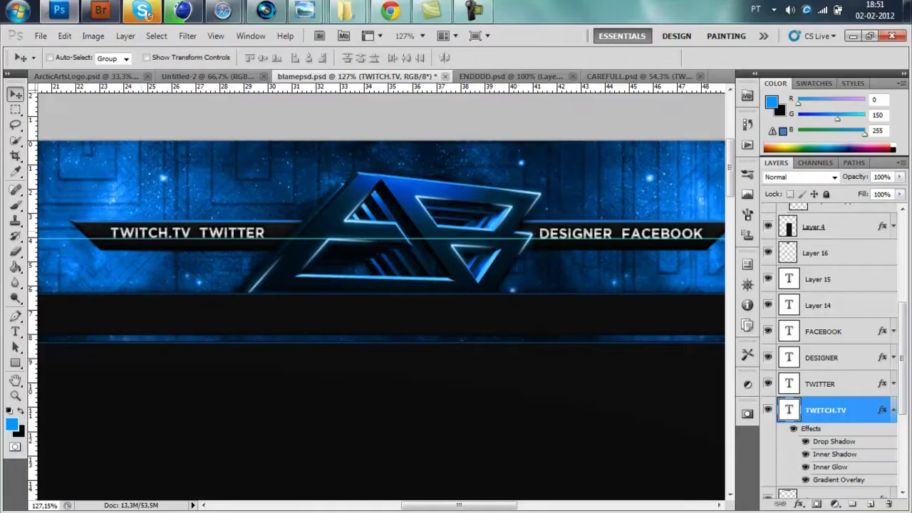
{"action": "left_click", "coordinate": [148, 14]}
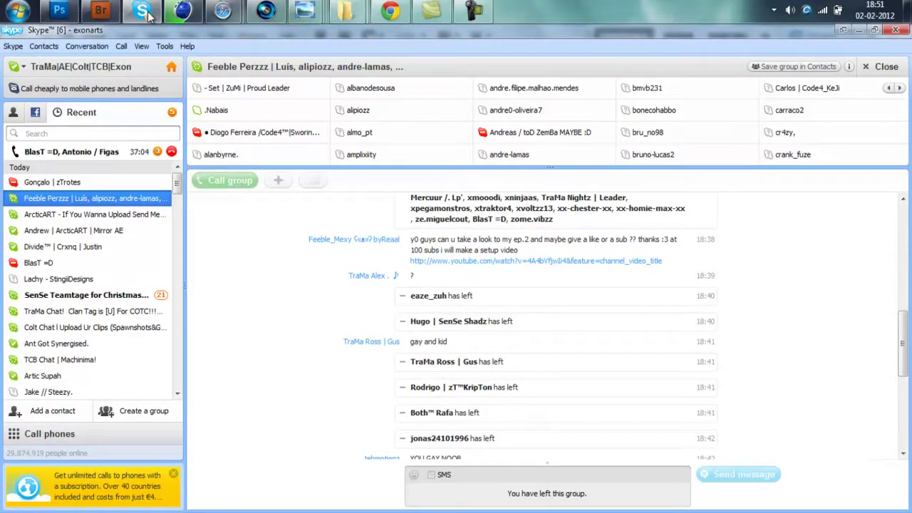
{"action": "left_click", "coordinate": [147, 15]}
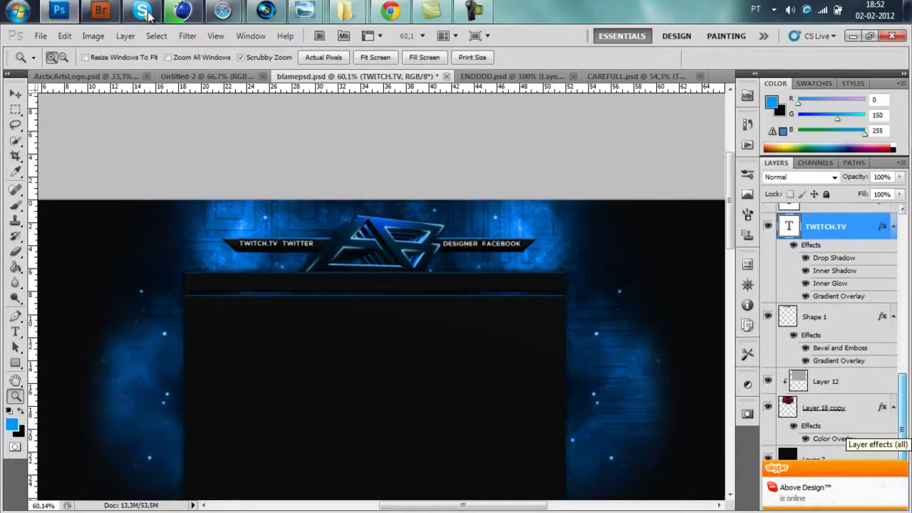
- Rotate the left logo copy 90° CCW, then duplicate it to the right side flipped horizontally
{"action": "right_click", "coordinate": [210, 163]}
{"action": "left_click", "coordinate": [256, 324]}
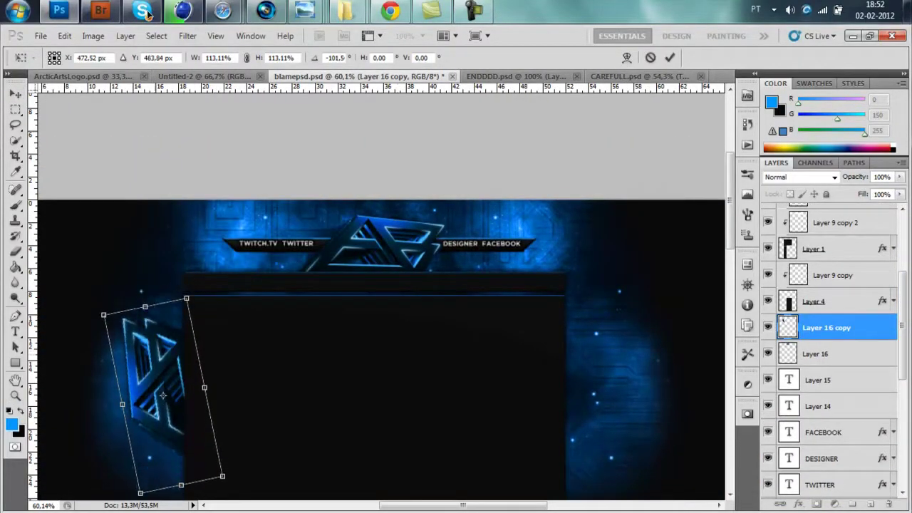
{"action": "key", "text": "Return"}
{"action": "key", "text": "ctrl+j"}
{"action": "left_click", "coordinate": [399, 218]}
{"action": "left_click_drag", "start_coordinate": [164, 392], "coordinate": [606, 399]}
{"action": "right_click", "coordinate": [613, 385]}
{"action": "left_click", "coordinate": [647, 384]}
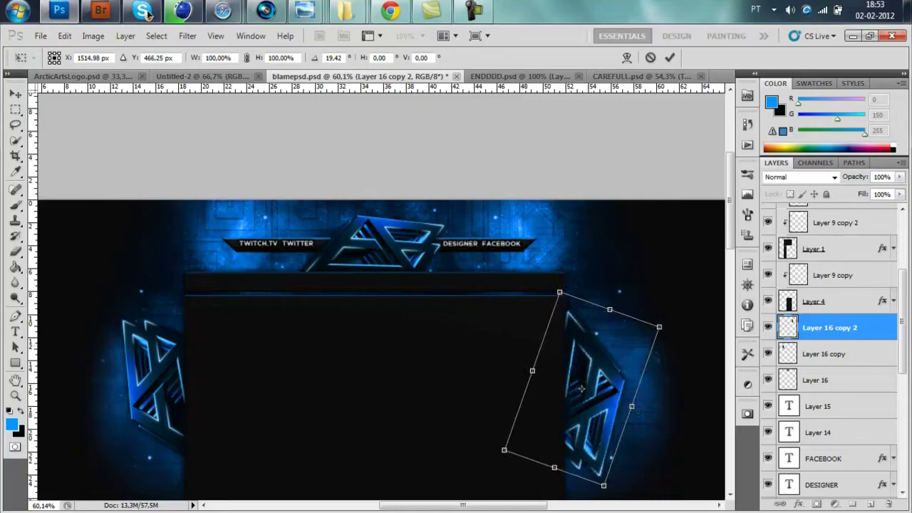
{"action": "key", "text": "Return"}
- Zoom in on the template and add a Curves adjustment layer
{"action": "scroll", "coordinate": [379, 296], "scroll_direction": "down", "scroll_amount": 2}
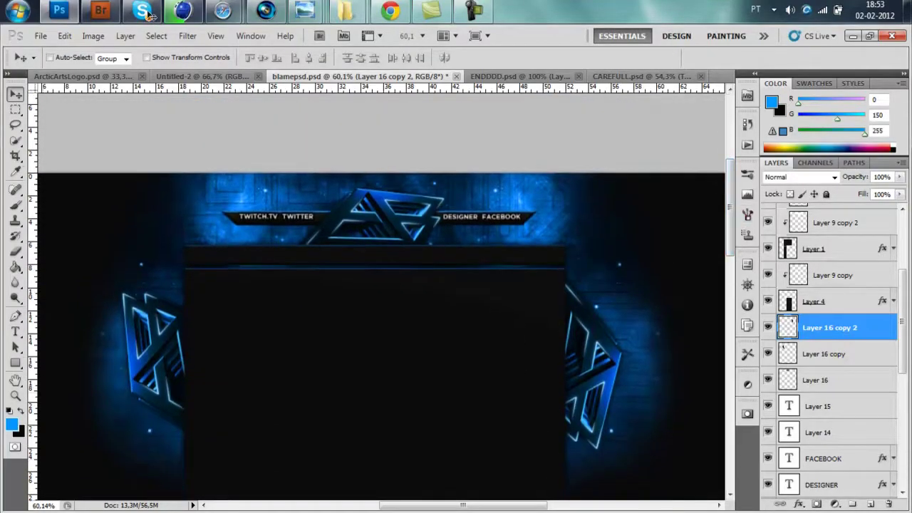
{"action": "left_click", "coordinate": [313, 395]}
{"action": "scroll", "coordinate": [826, 357], "scroll_direction": "down", "scroll_amount": 5}
{"action": "left_click", "coordinate": [823, 279]}
{"action": "left_click", "coordinate": [834, 503]}
{"action": "left_click", "coordinate": [805, 242]}
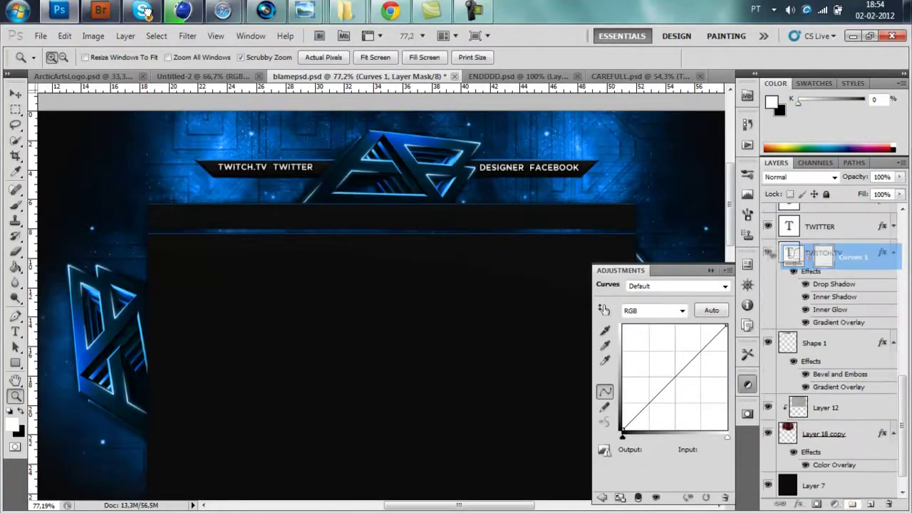
- Clip the Curves layer to the background and pull the curve down slightly to 123/117
{"action": "left_click_drag", "start_coordinate": [819, 255], "coordinate": [826, 381]}
{"action": "left_click_drag", "start_coordinate": [673, 380], "coordinate": [672, 382]}
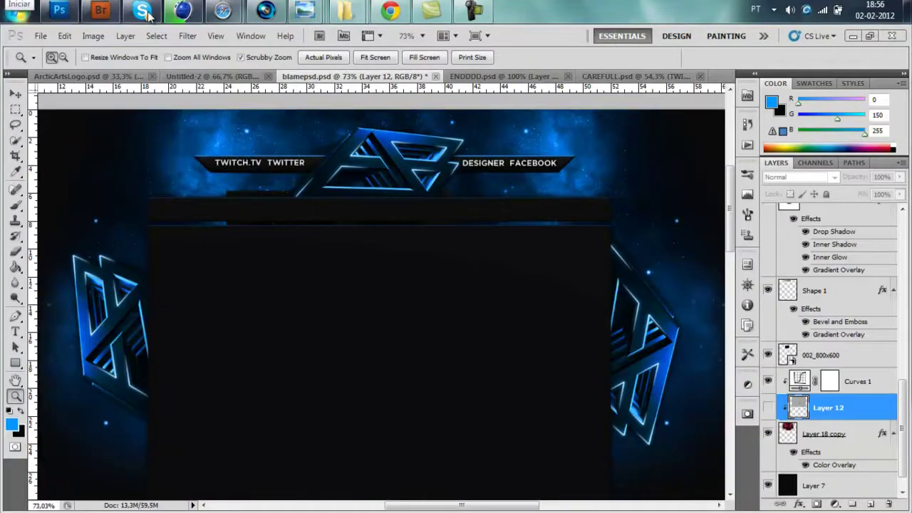
{"action": "left_click", "coordinate": [146, 13]}
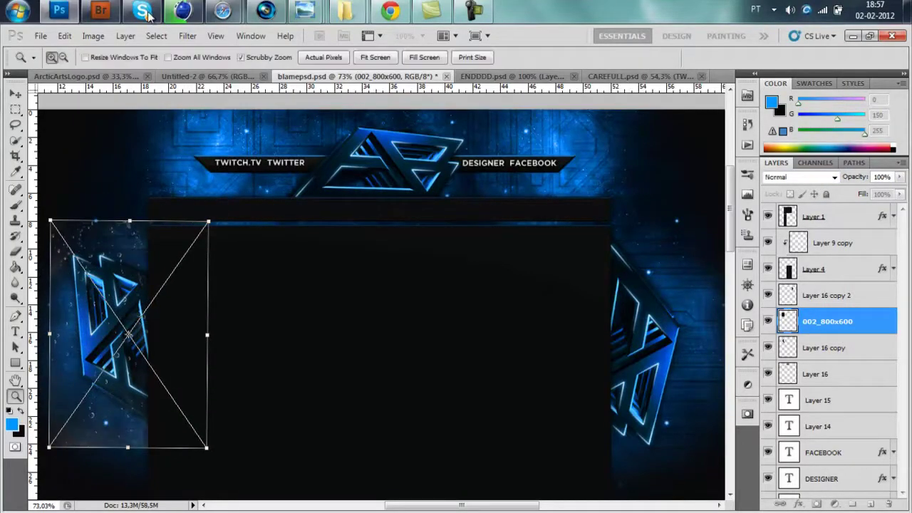
- Commit the 002_800x600 sparkle over the left logo and erase its edges
{"action": "key", "text": "e"}
{"action": "key", "text": "Return"}
{"action": "key", "text": "z"}
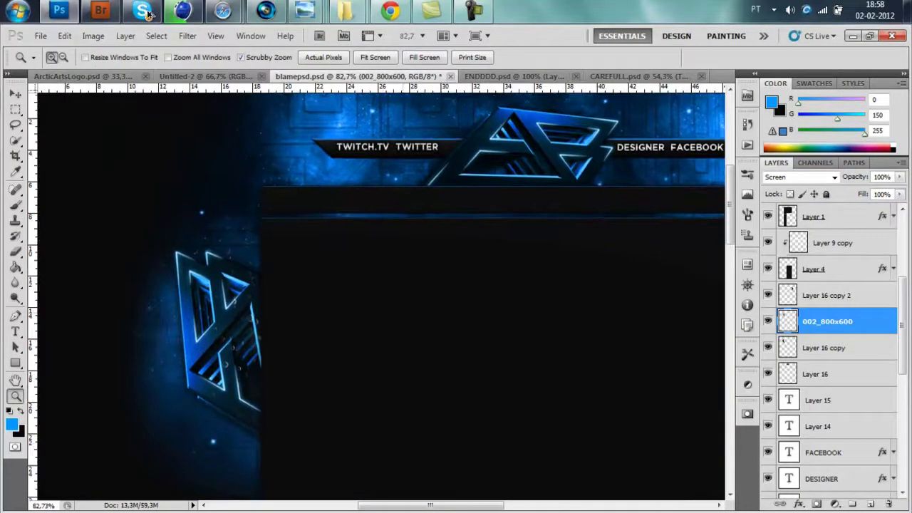
- Duplicate the sparkle as 002_800x600 copy and flip it onto the right logo
{"action": "key", "text": "ctrl+j"}
{"action": "key", "text": "ctrl+t"}
{"action": "key", "text": "Return"}
{"action": "key", "text": "v"}
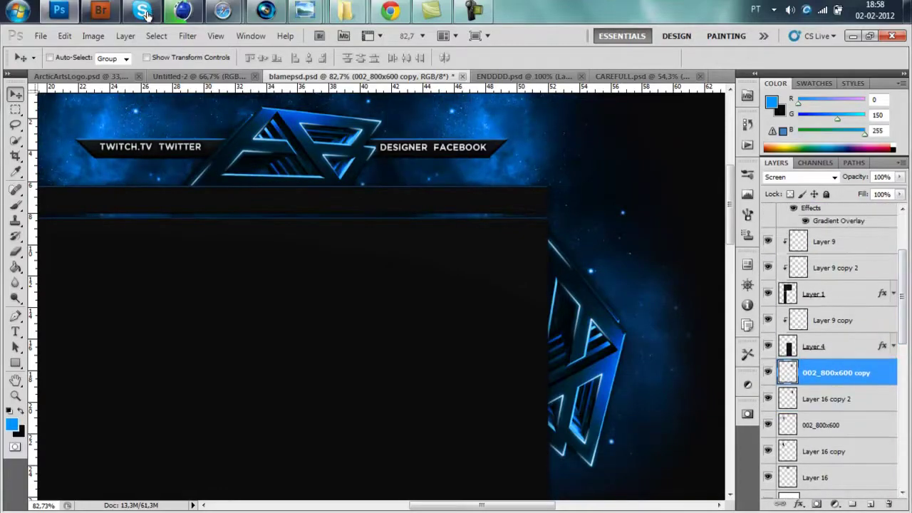